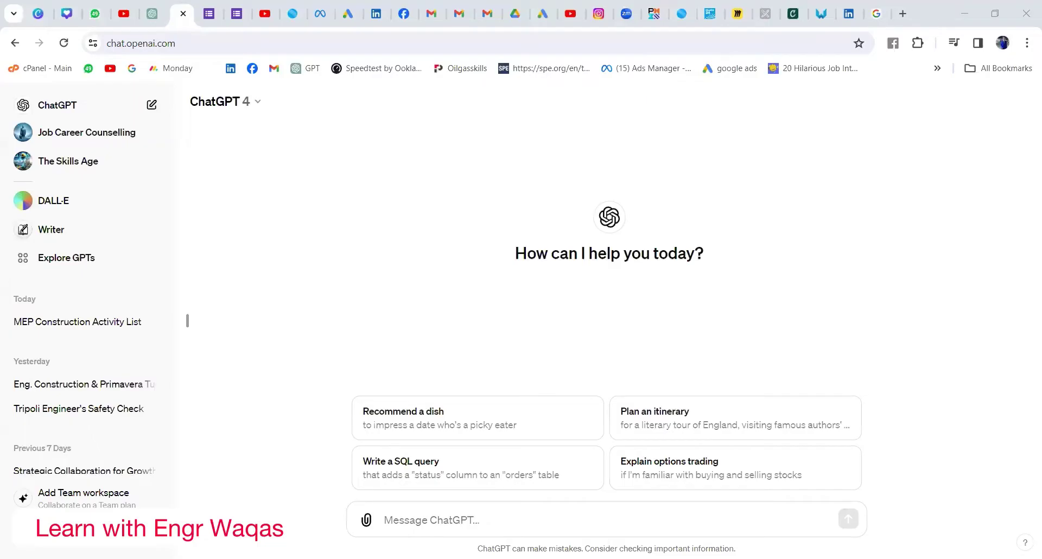
Step: Start the ChatGPT prompt with "Act like construction Project expert for Oil field pipeline projects : I need you to write"
text(Act)
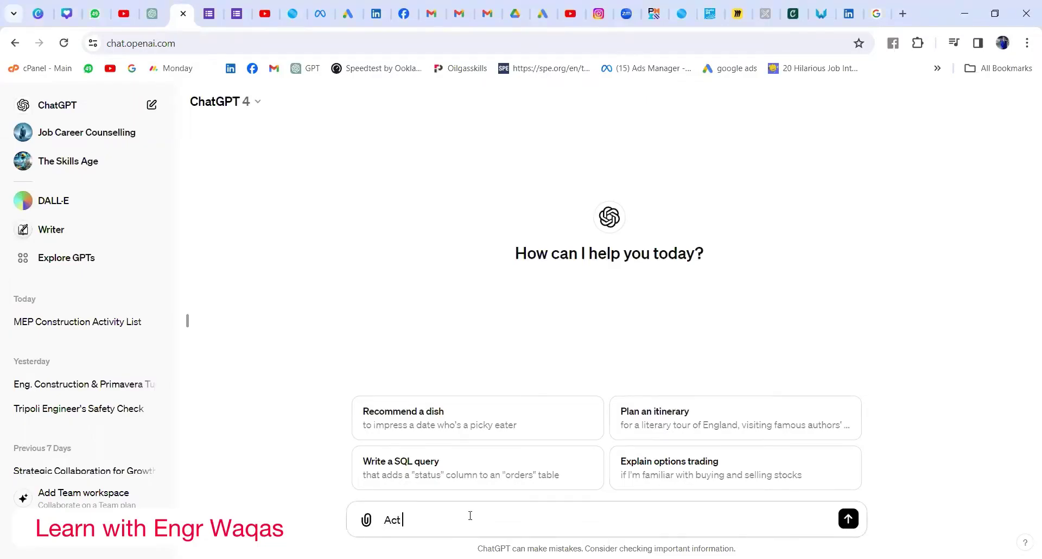
text( like co)
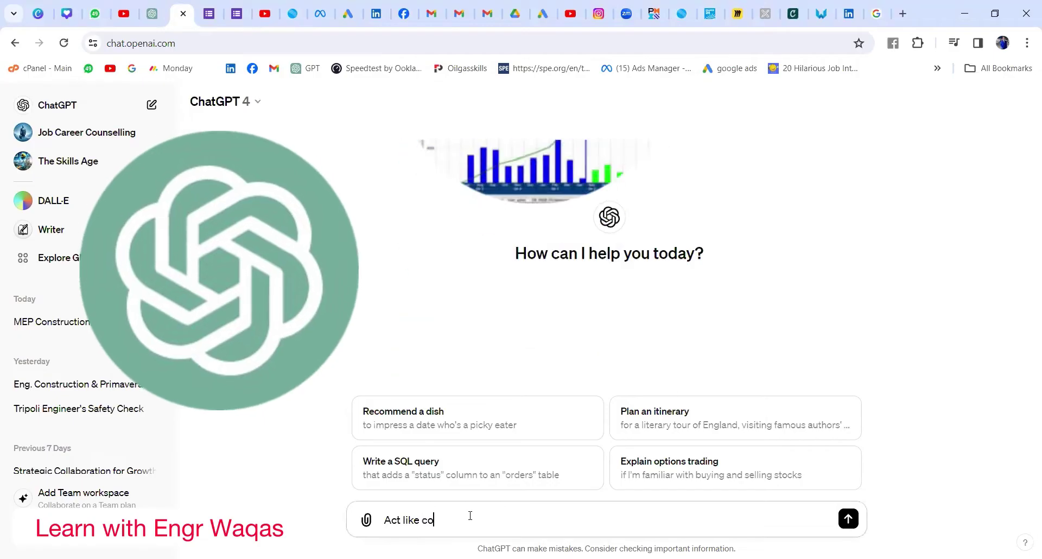
text(nstruction)
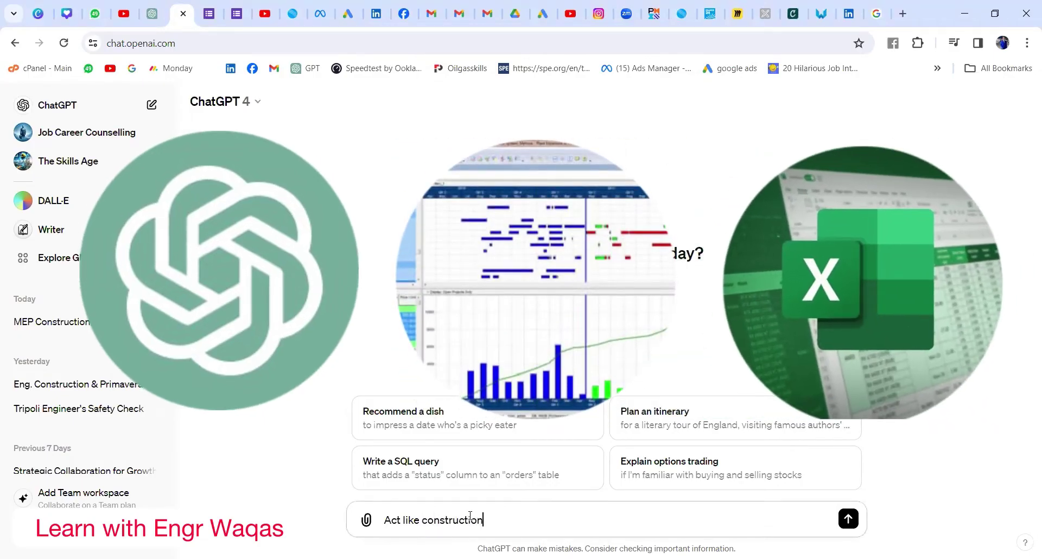
text( P)
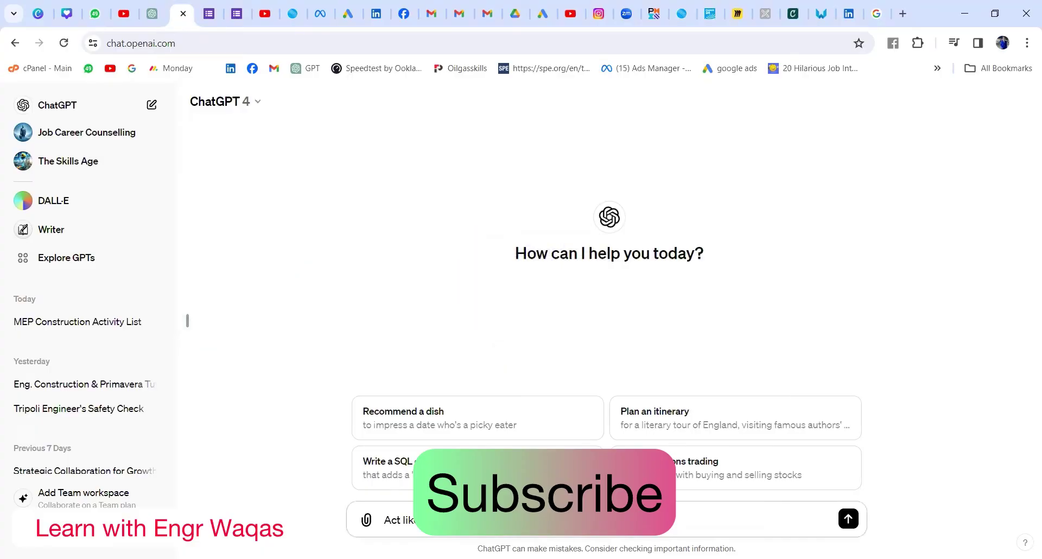
text(roject expert for Oil f)
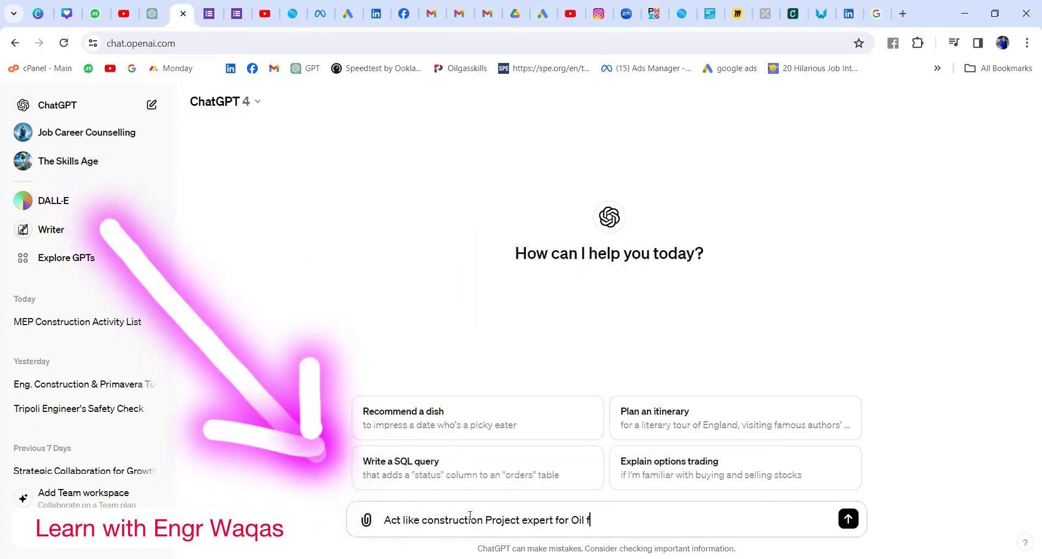
text(ield pipel)
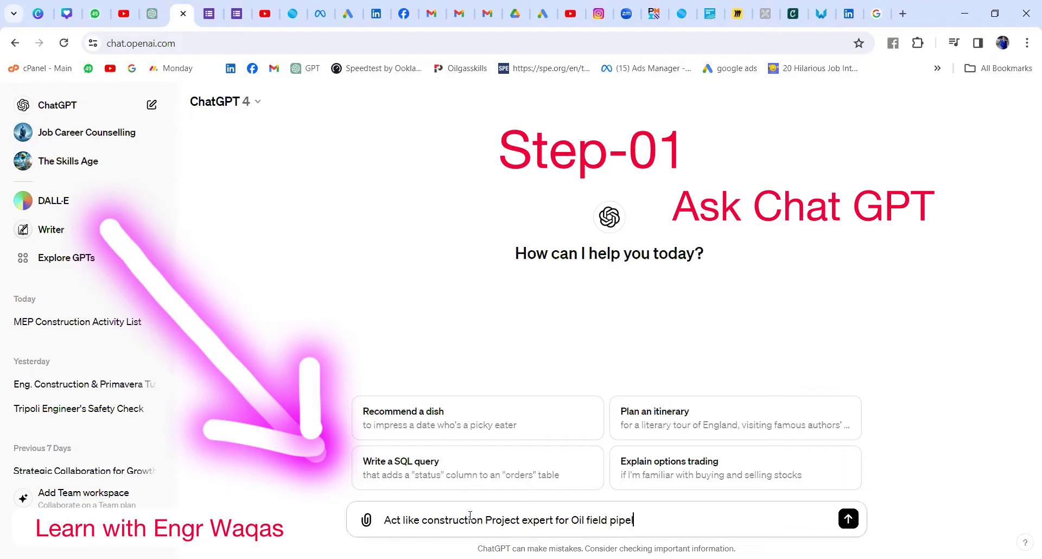
text(ine projects : I need you to write )
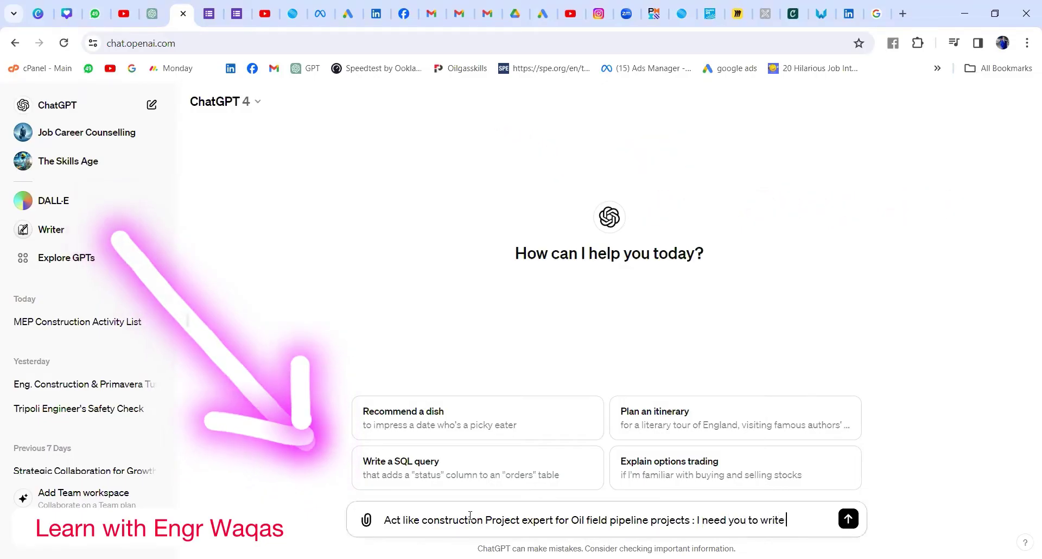
Step: Request "Pipeline design Procurement and construction phase activities in tabular format with following columns , Activity ID , Activity Name" and send the prompt
text(Pip)
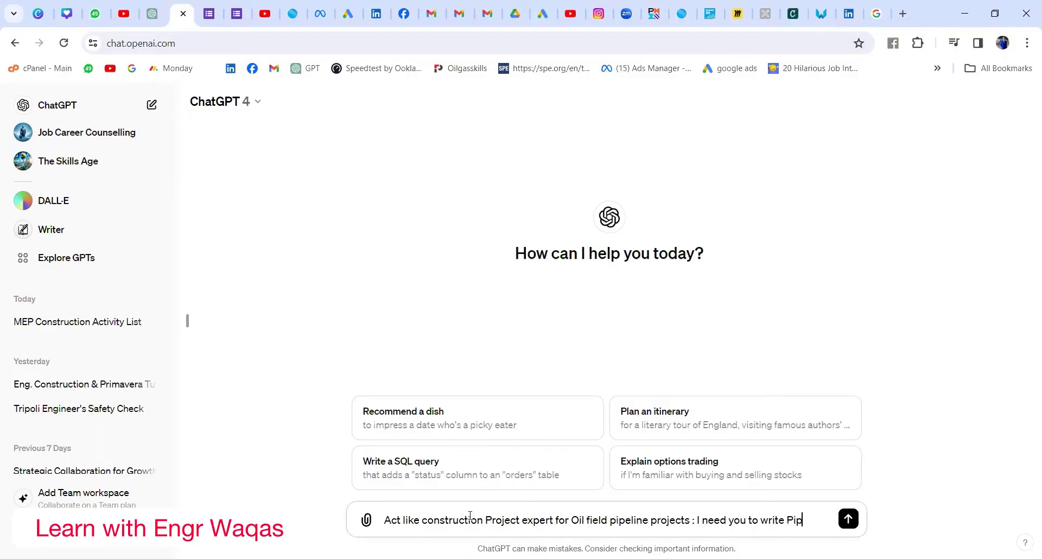
text(eline design P)
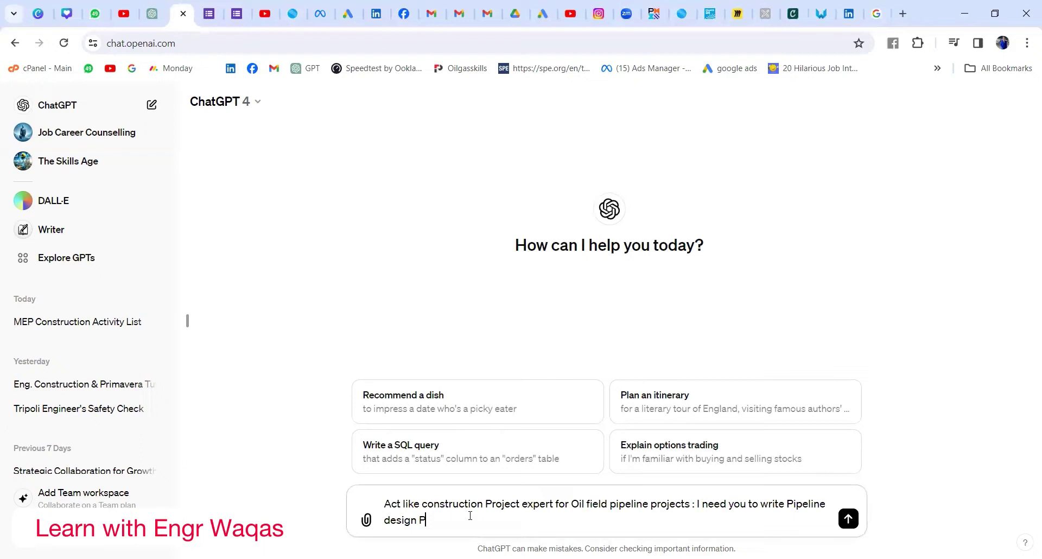
text(rocurement and construction)
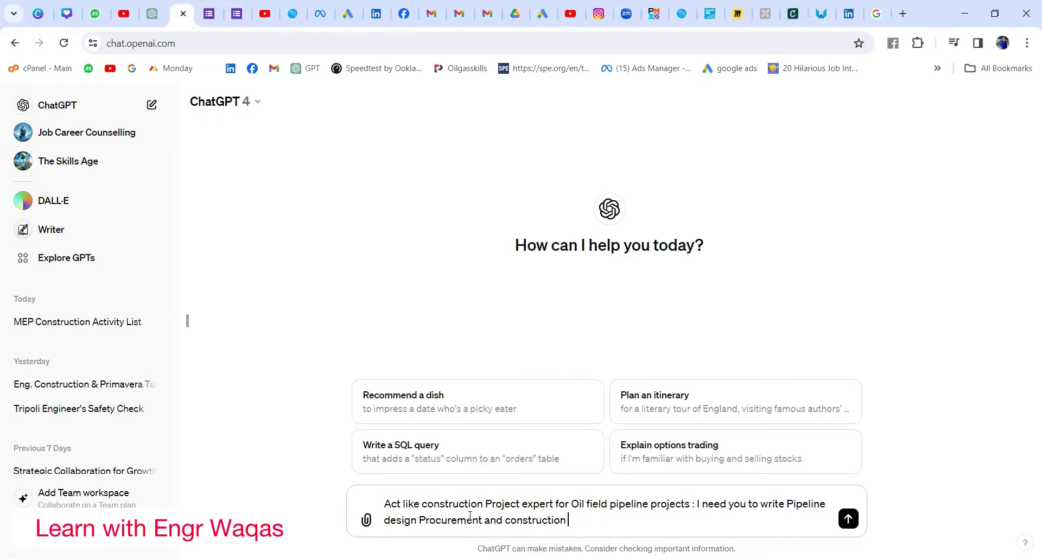
text( phase activities in tabular)
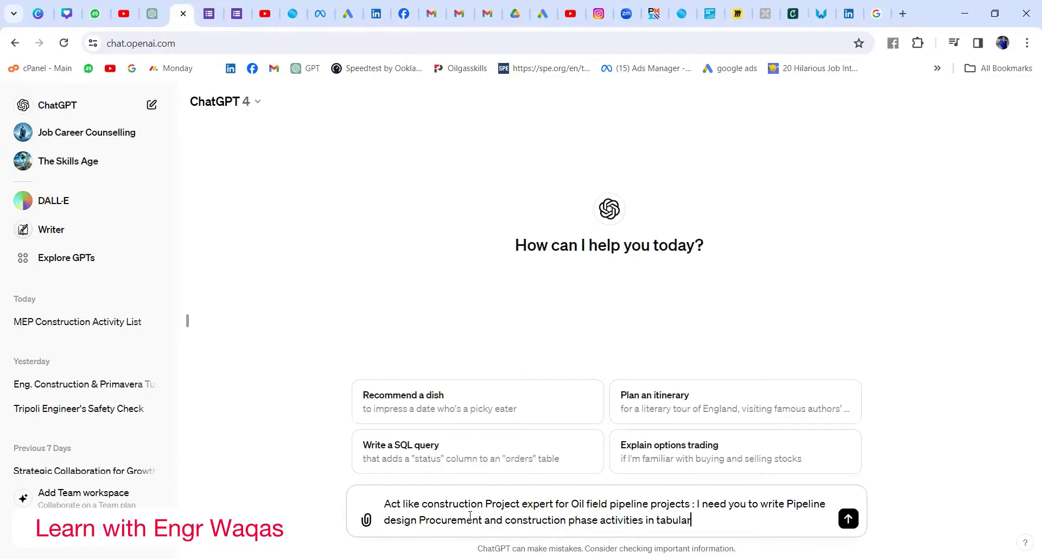
text( format with following col)
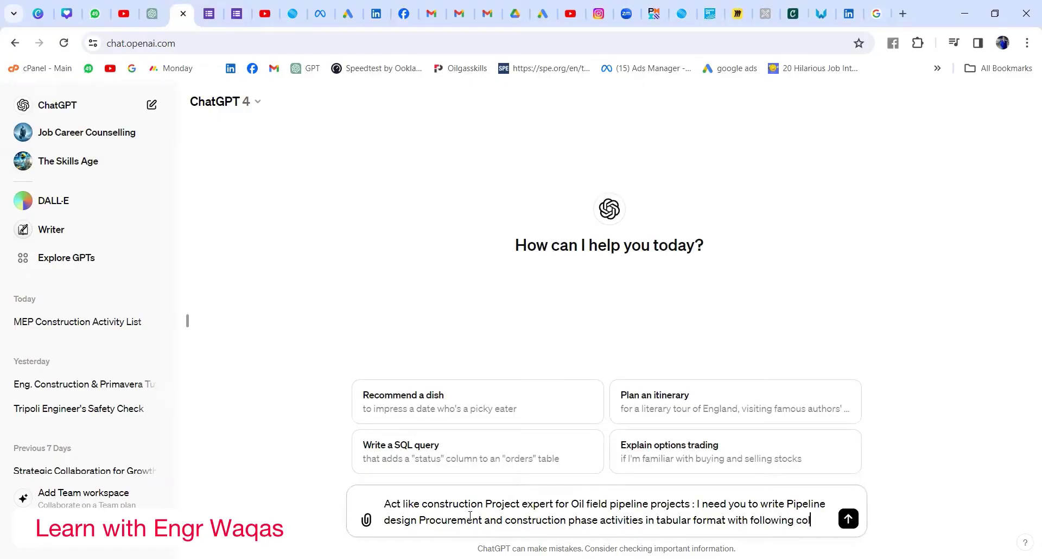
text(umns)
text( , )
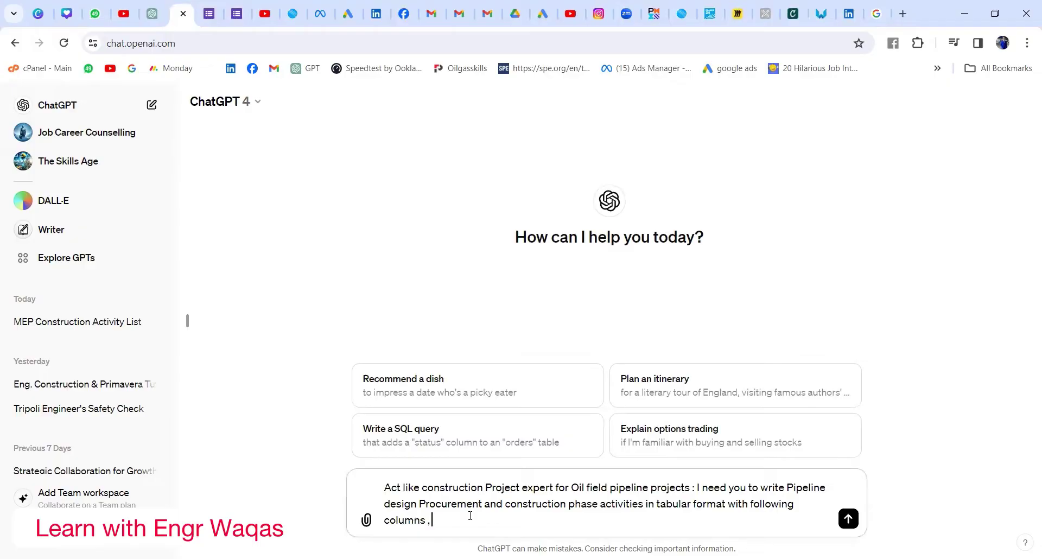
text(Activity ID , Activity Name)
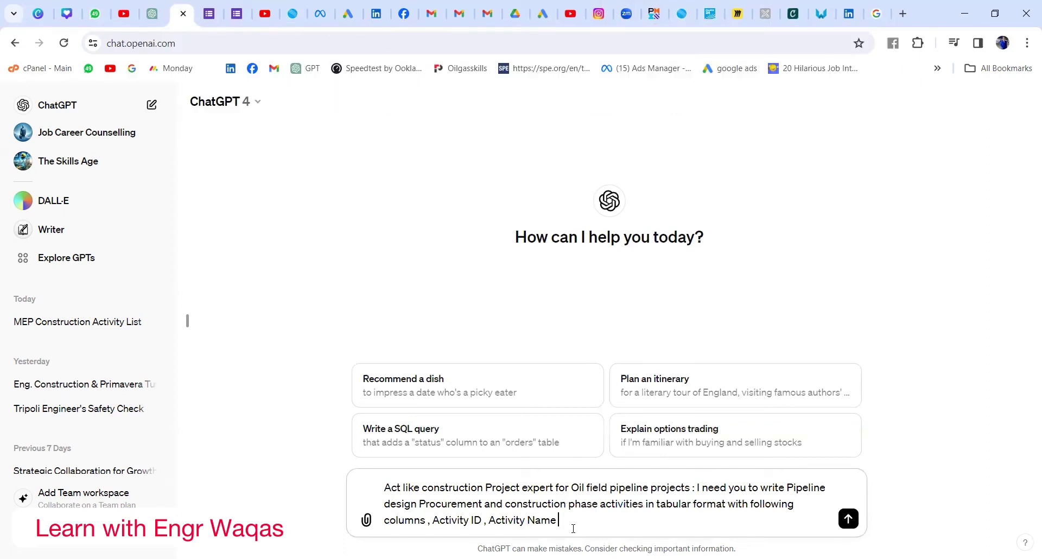
key(Return)
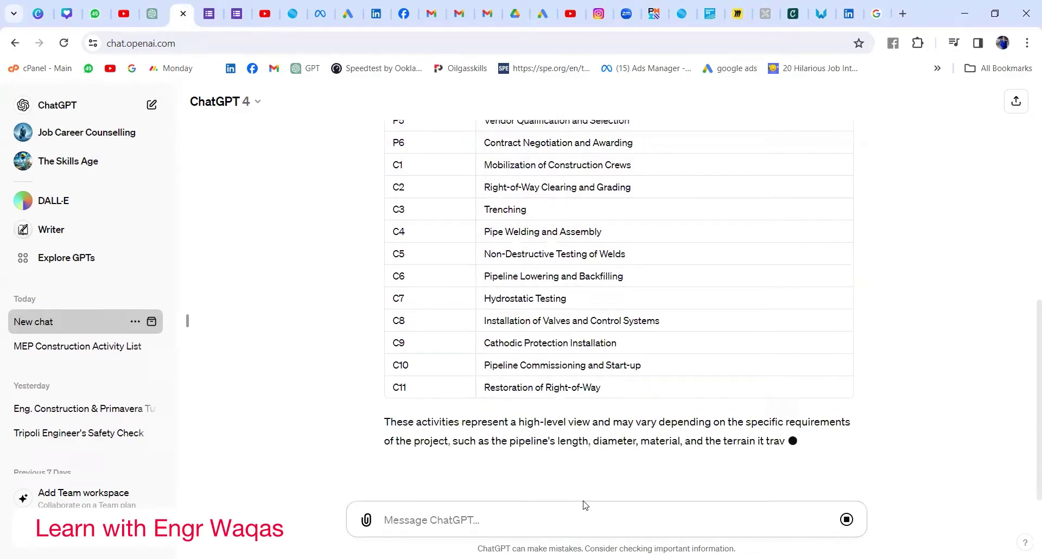
Step: Copy the generated activity table from Preliminary Route Selection through Restoration of Right-of-Way
scroll(585, 504, up, 2)
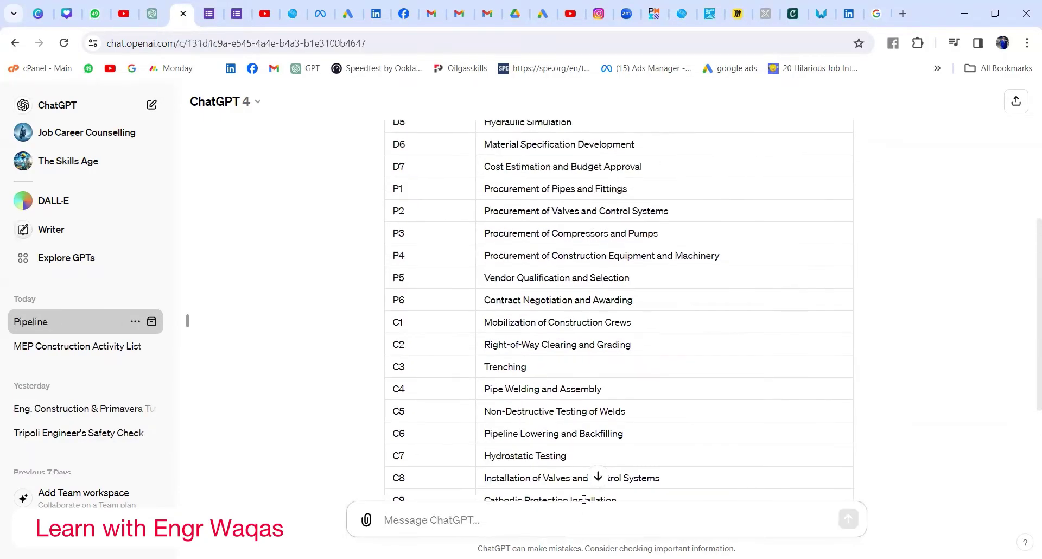
scroll(586, 504, down, 1)
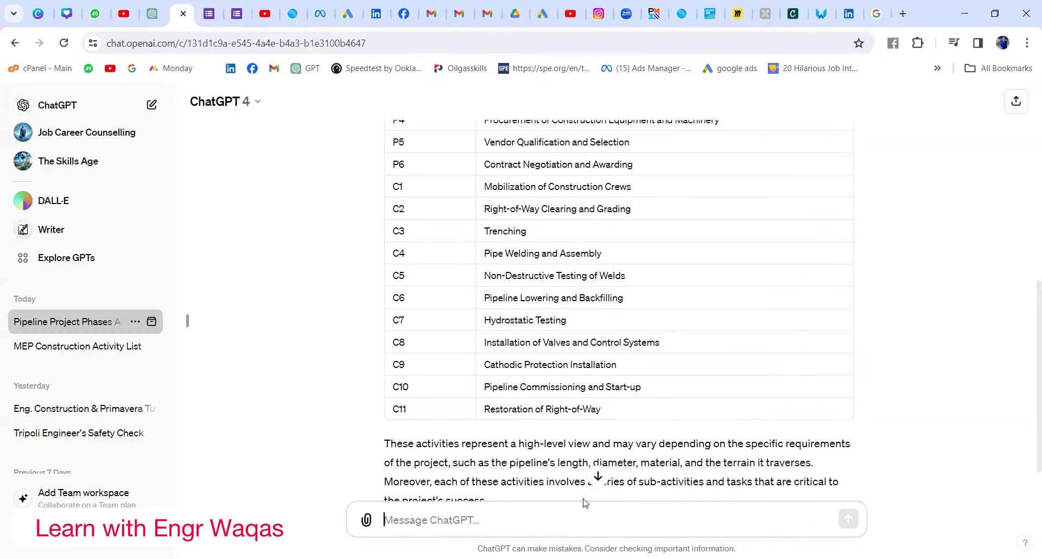
scroll(585, 504, up, 3)
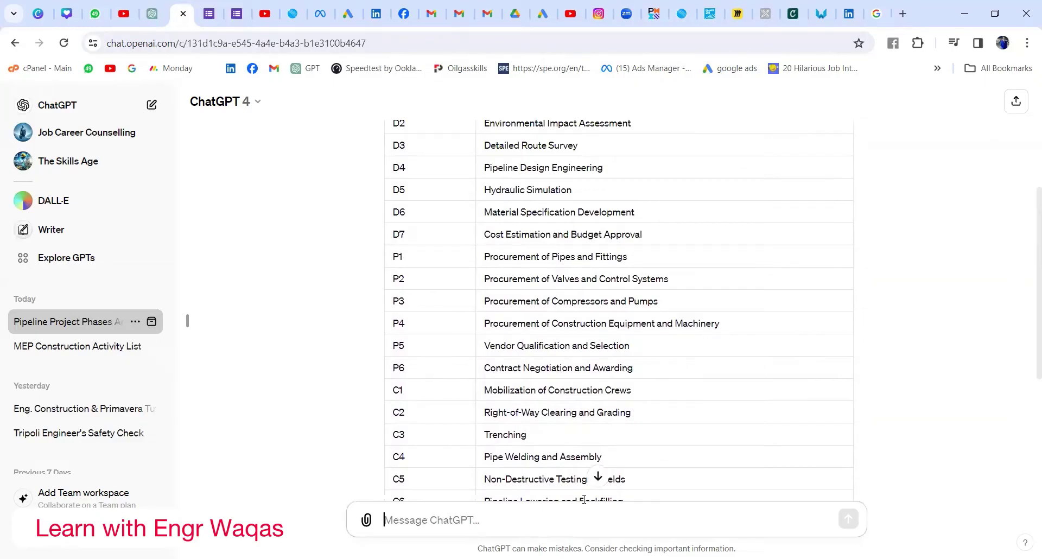
scroll(581, 478, up, 2)
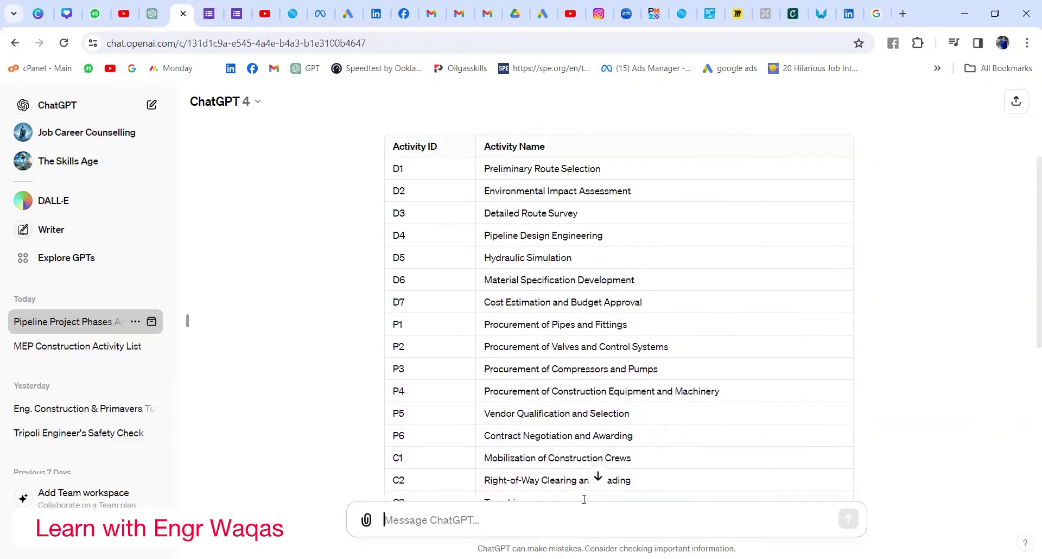
scroll(576, 428, down, 4)
scroll(574, 423, down, 3)
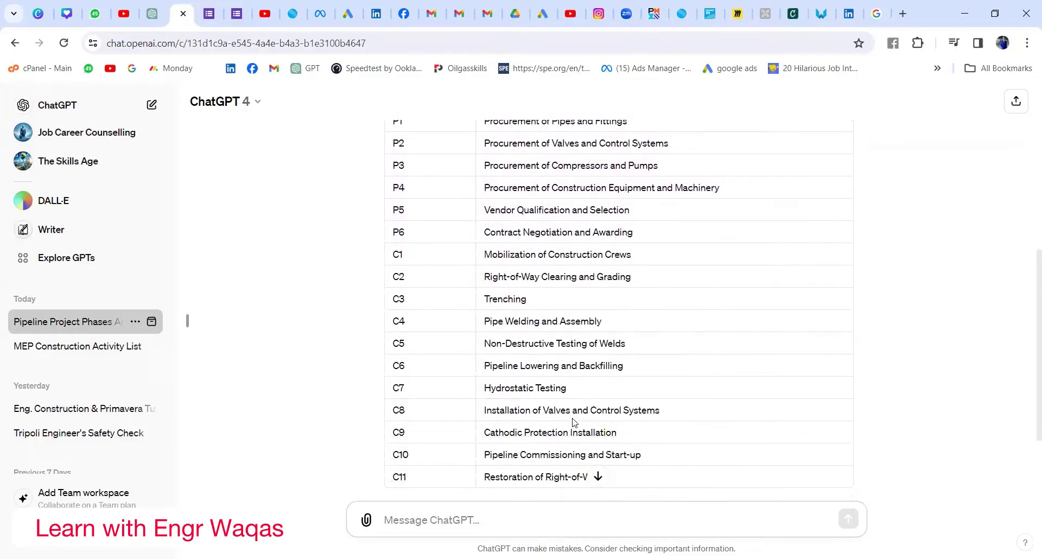
scroll(574, 419, up, 5)
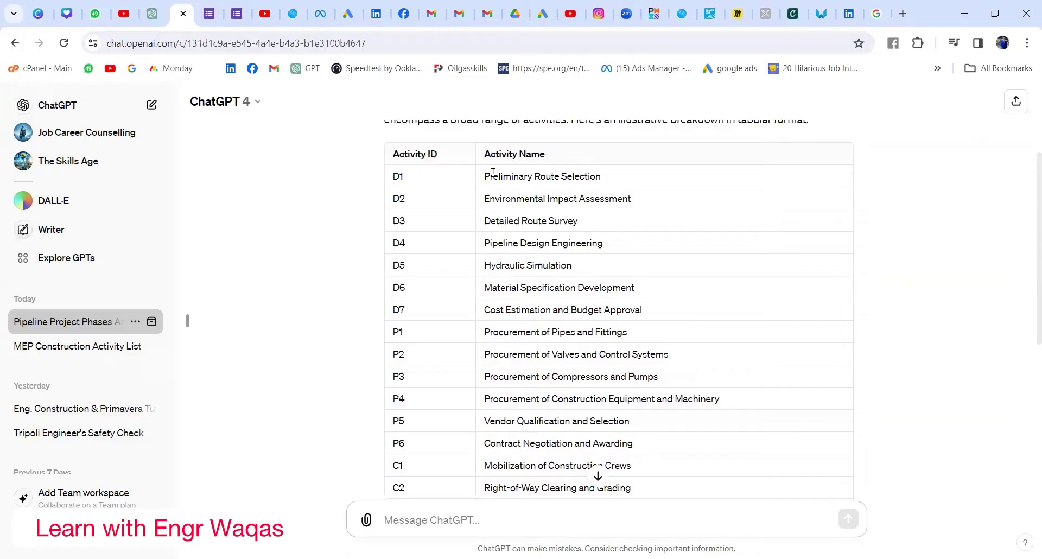
drag(486, 174, 624, 396)
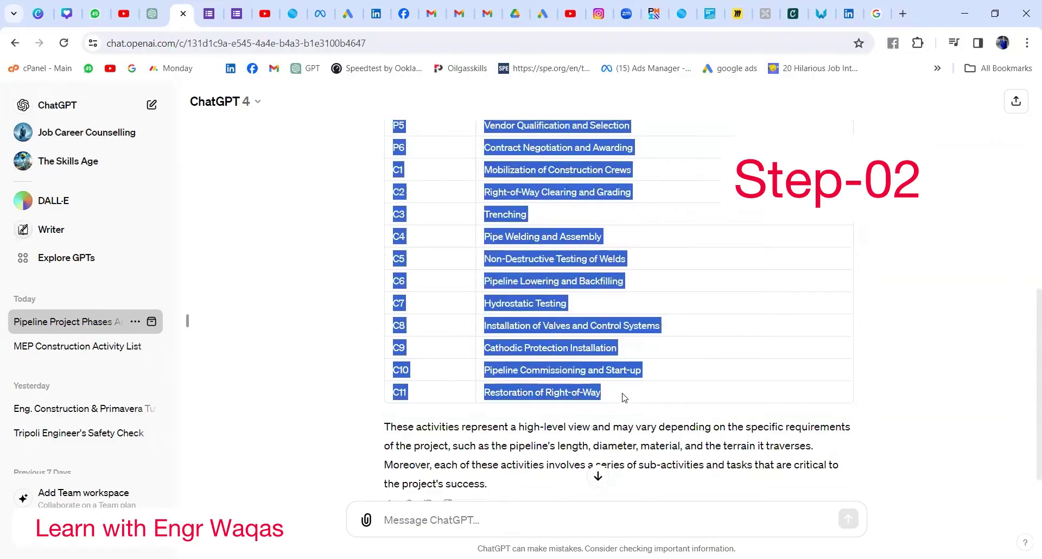
right_click(533, 332)
click(559, 343)
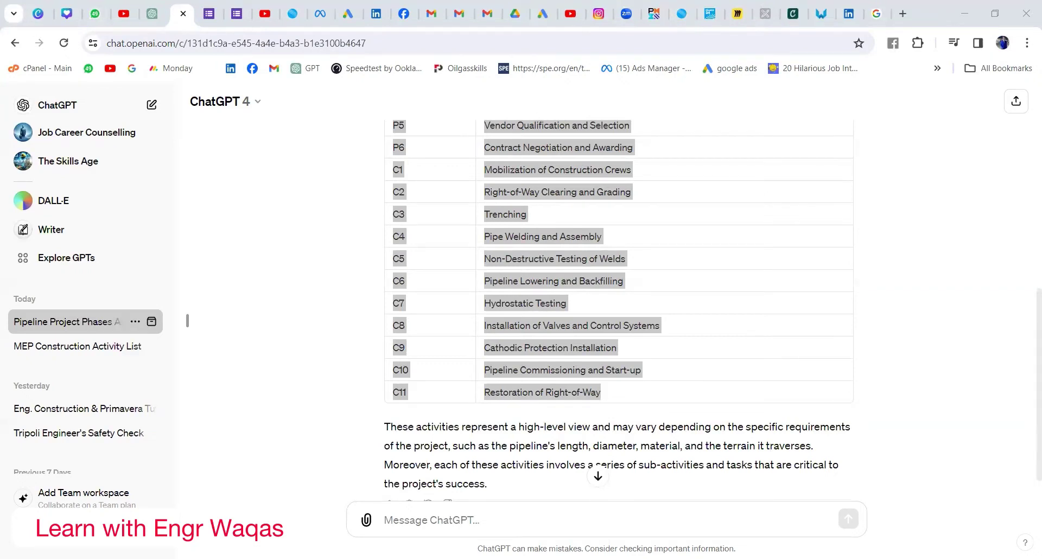
Step: Switch to the KPTC-Activities workbook in Excel and paste the copied activity table starting at cell D5
key(alt+Tab)
key(shift+F11)
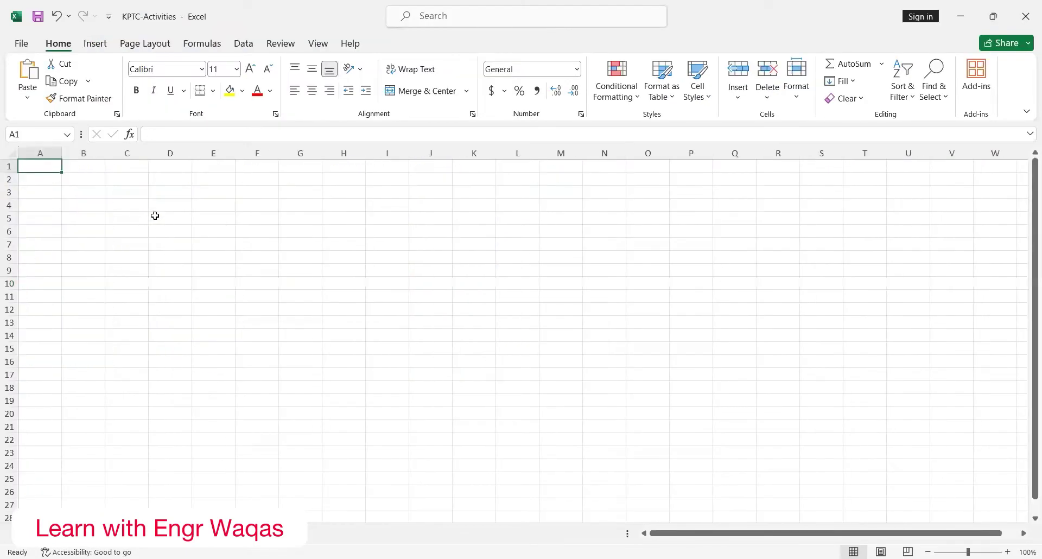
click(155, 216)
key(ctrl+v)
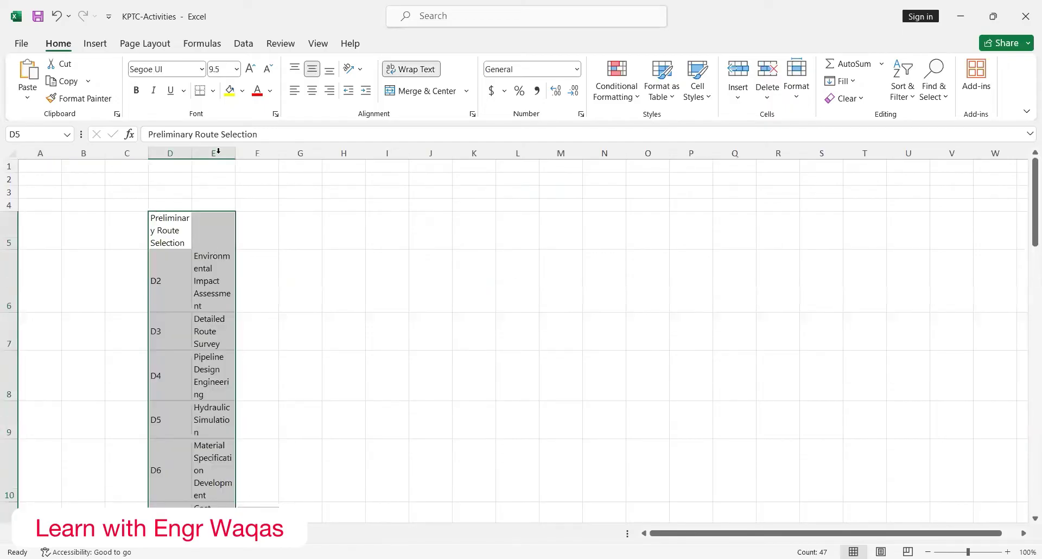
Step: Widen columns D and E so the pasted activity IDs and names are easier to read
drag(235, 152, 233, 153)
click(297, 281)
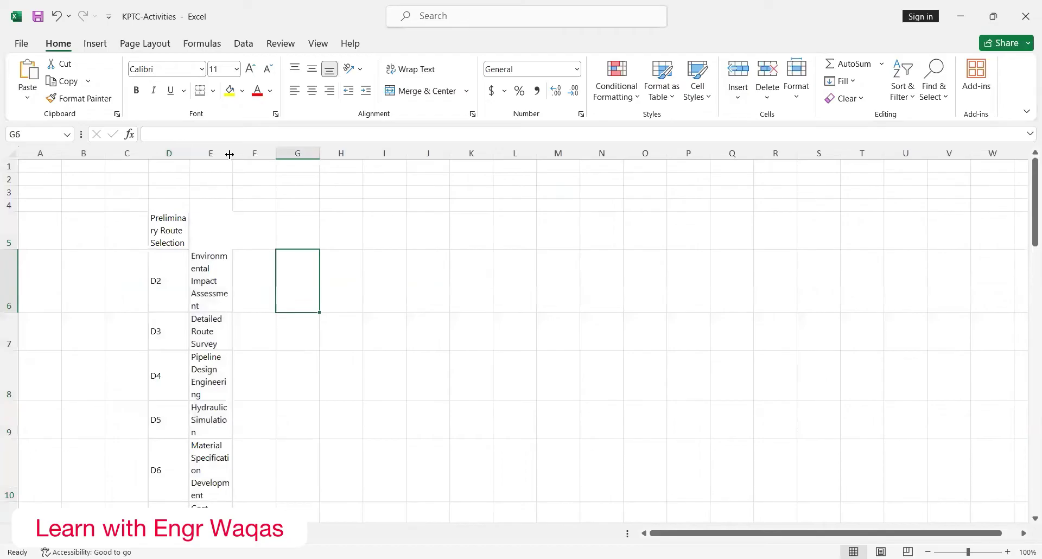
drag(233, 153, 321, 153)
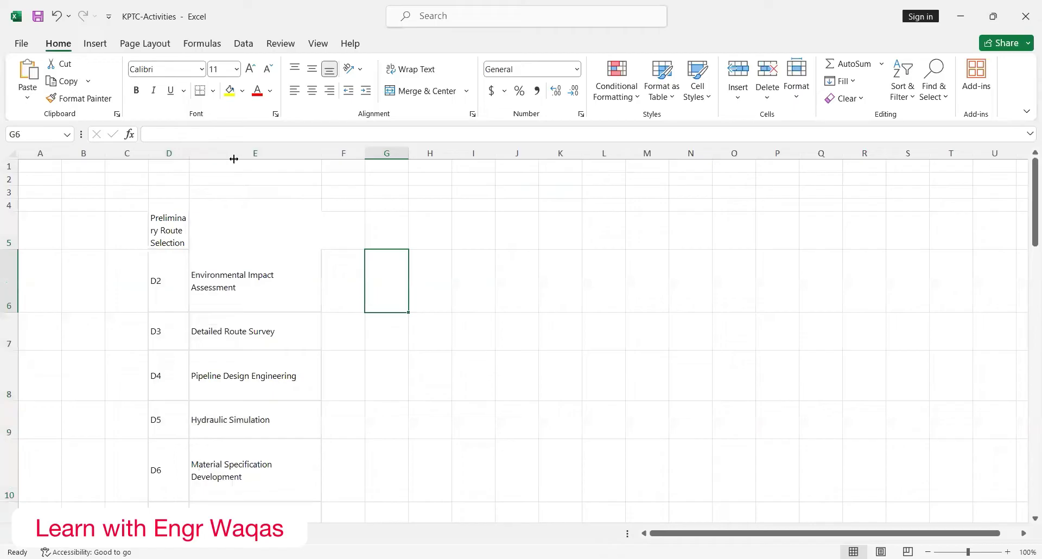
click(332, 291)
Step: Examine the pasted activity list in columns D and E from its first row to its last
scroll(339, 356, down, 6)
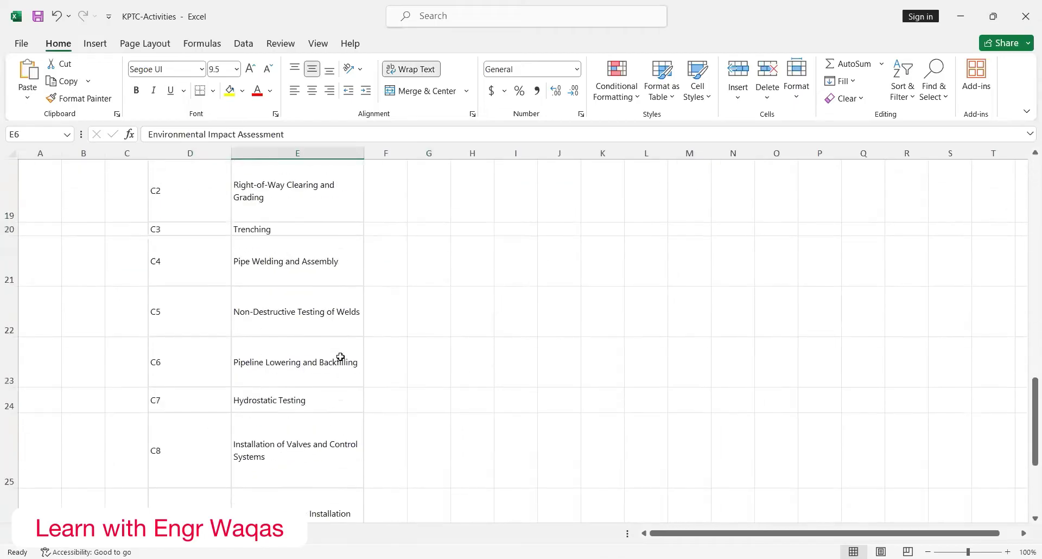
scroll(340, 357, down, 8)
scroll(340, 356, up, 8)
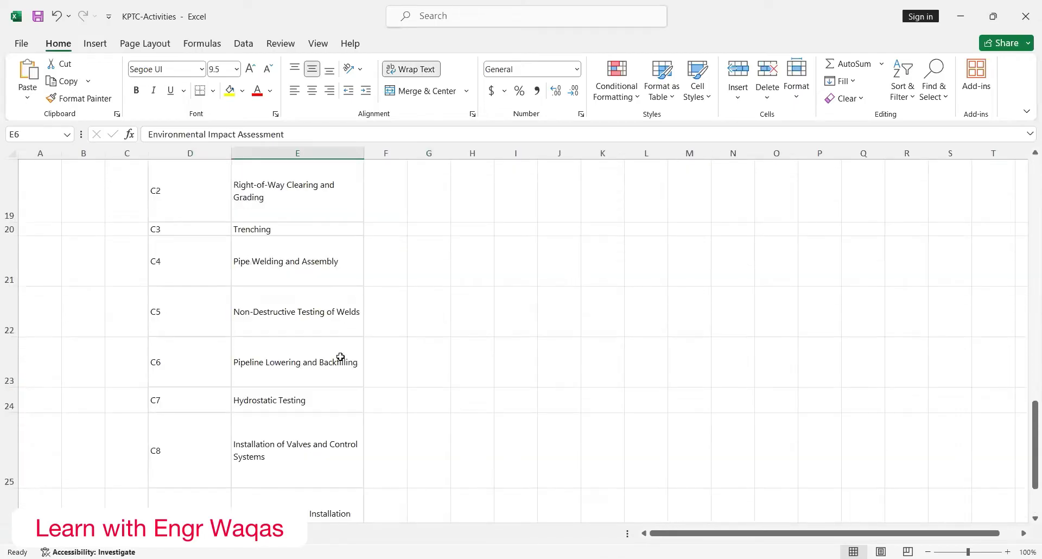
scroll(340, 357, up, 5)
click(427, 314)
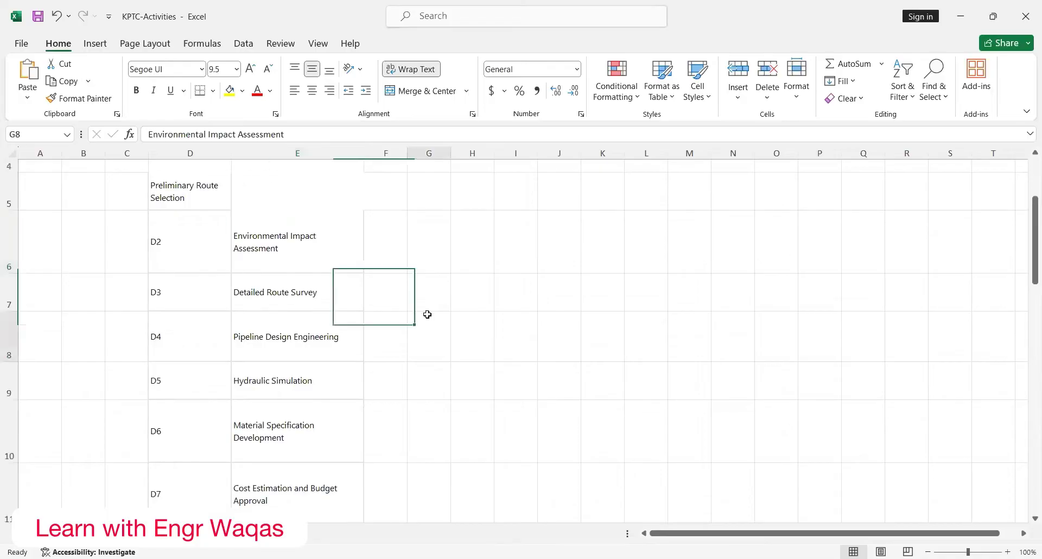
click(301, 266)
scroll(273, 437, up, 1)
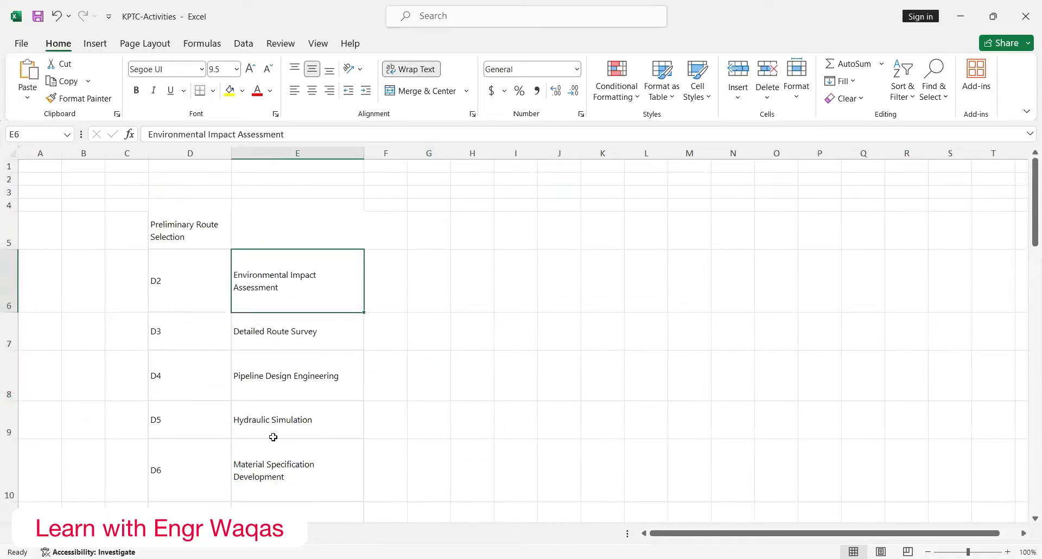
scroll(292, 392, down, 7)
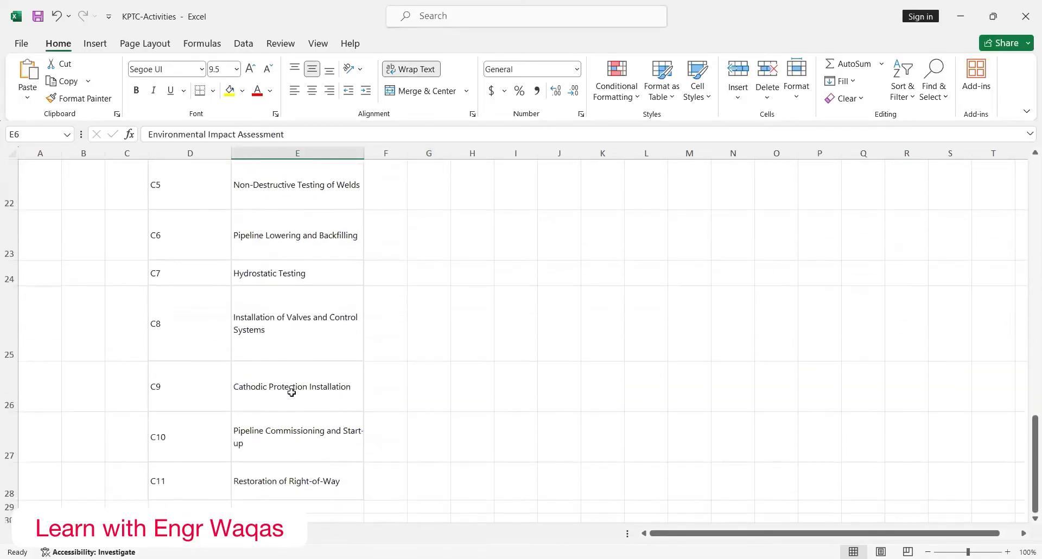
scroll(292, 392, down, 3)
scroll(291, 392, up, 9)
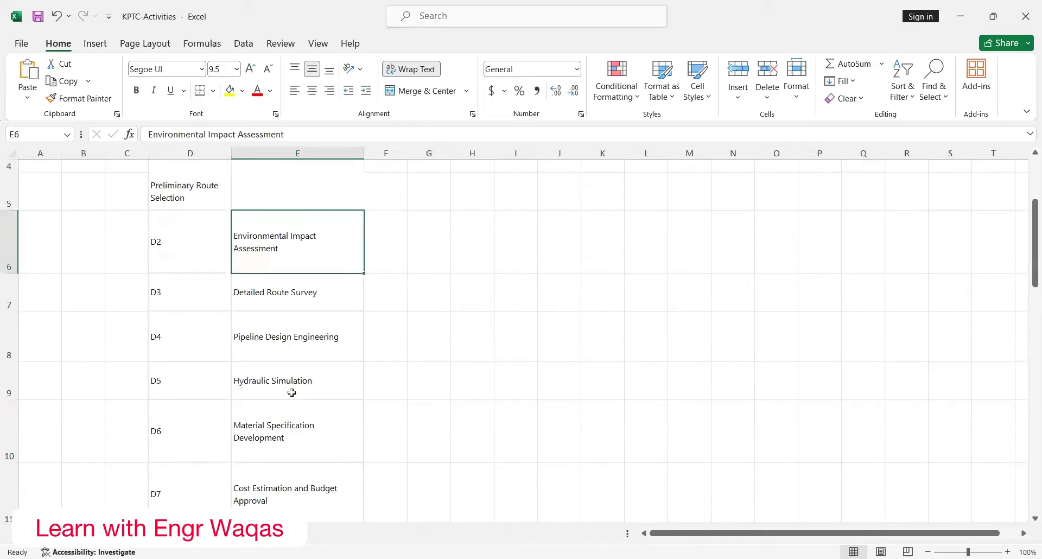
scroll(292, 392, up, 1)
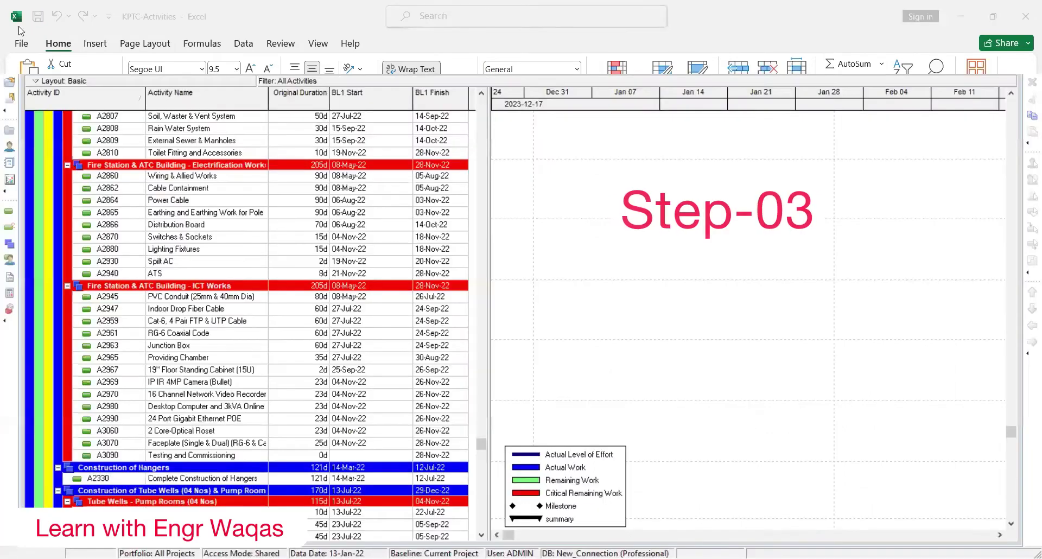
Step: Switch to Primavera P6 and open the IKLP project from the Energy Services group
click(16, 25)
click(38, 53)
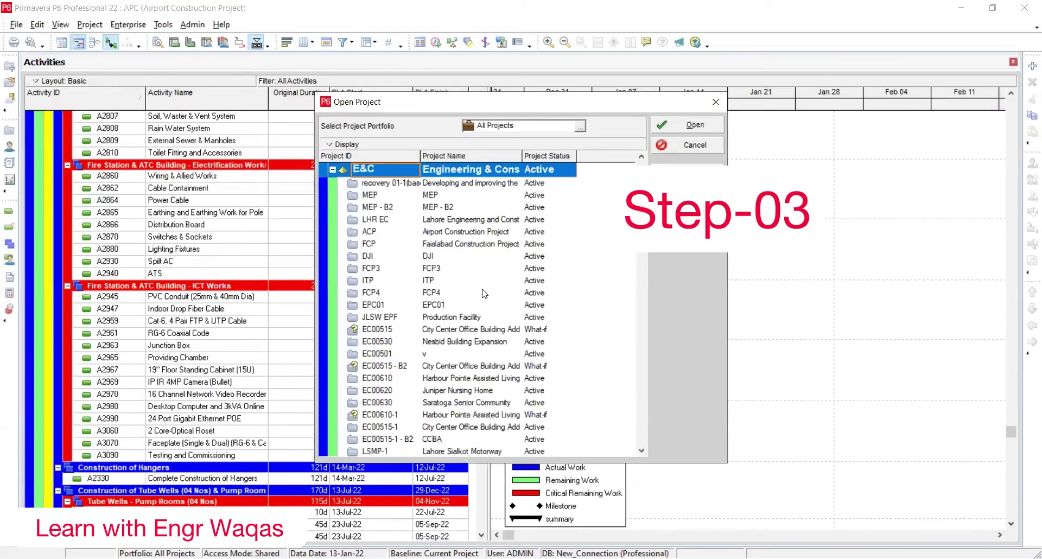
scroll(476, 294, down, 4)
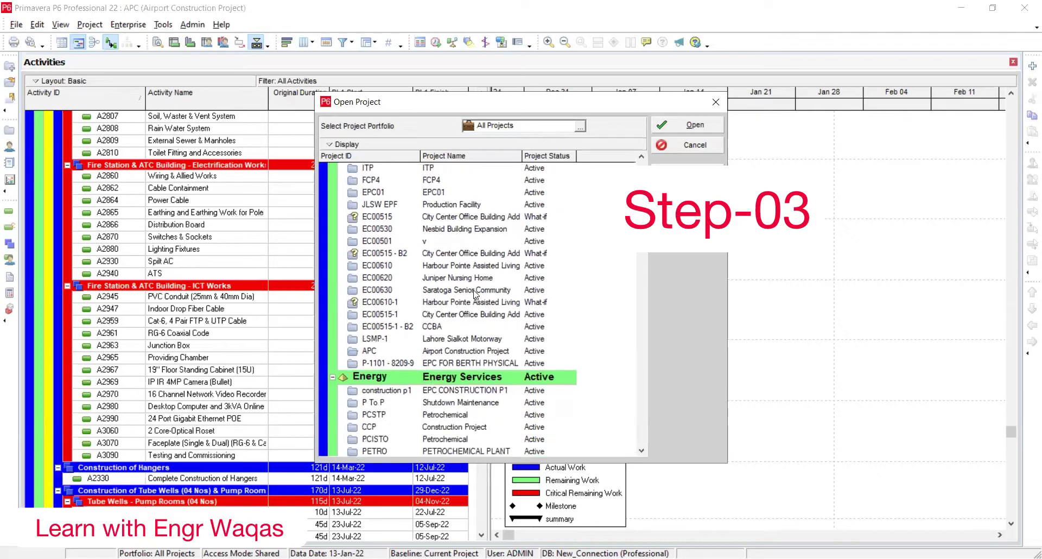
scroll(478, 326, down, 2)
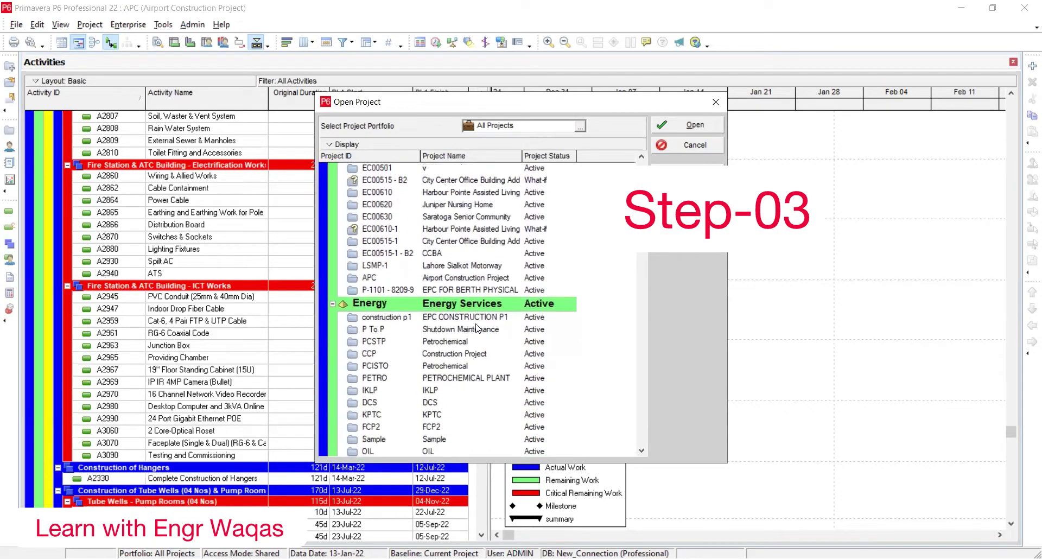
click(460, 367)
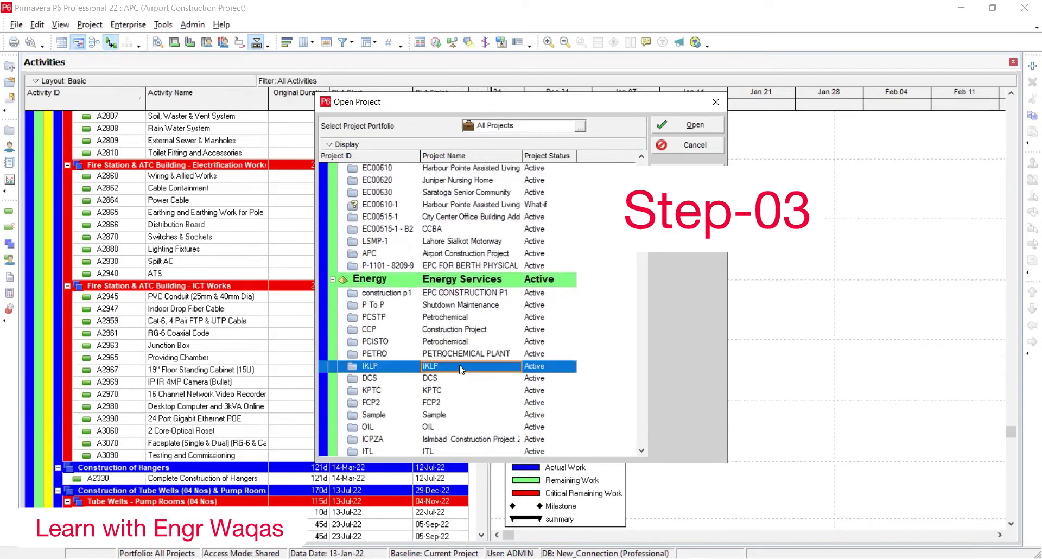
double_click(460, 367)
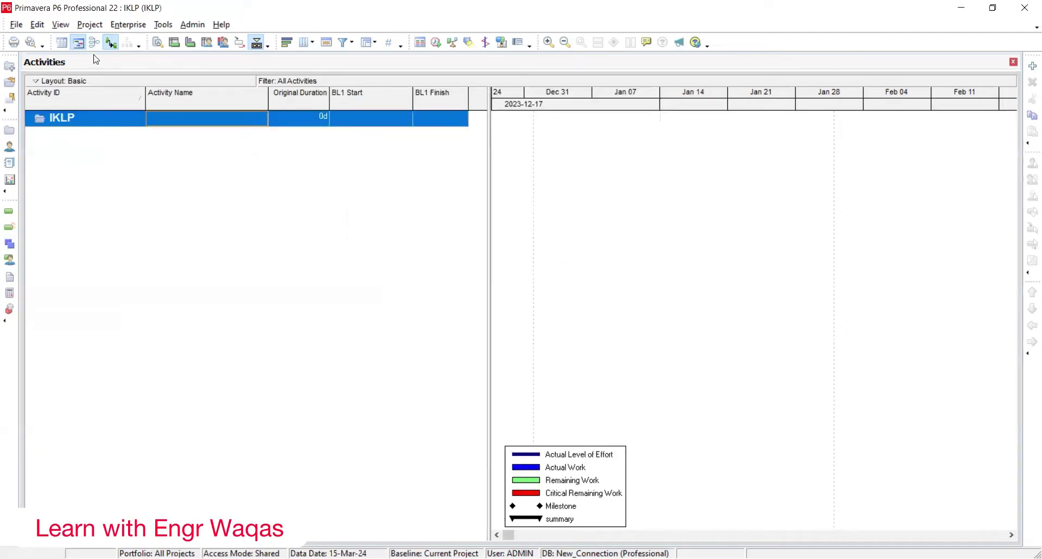
Step: Add one new activity to the IKLP project, keeping its default name
click(1033, 65)
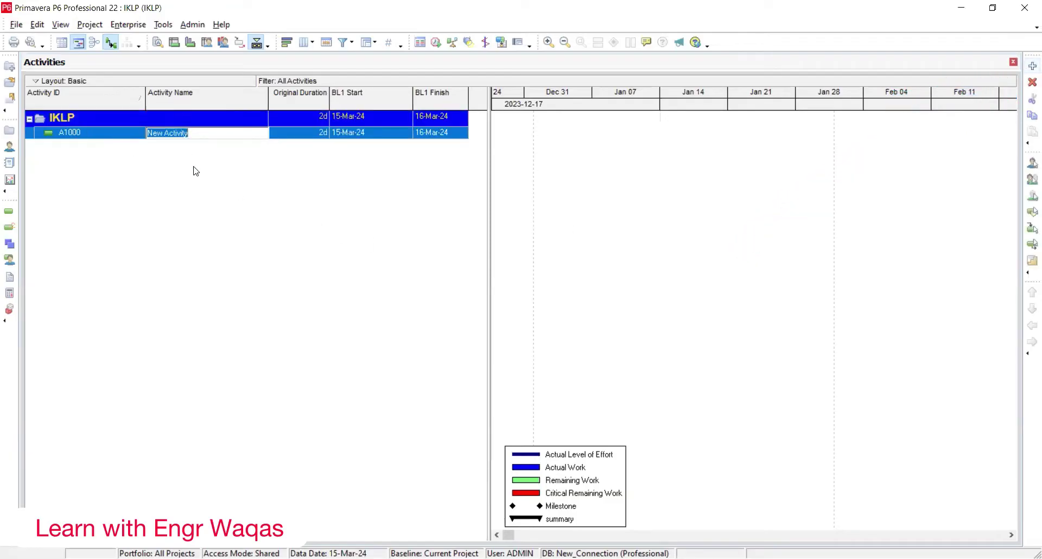
key(Return)
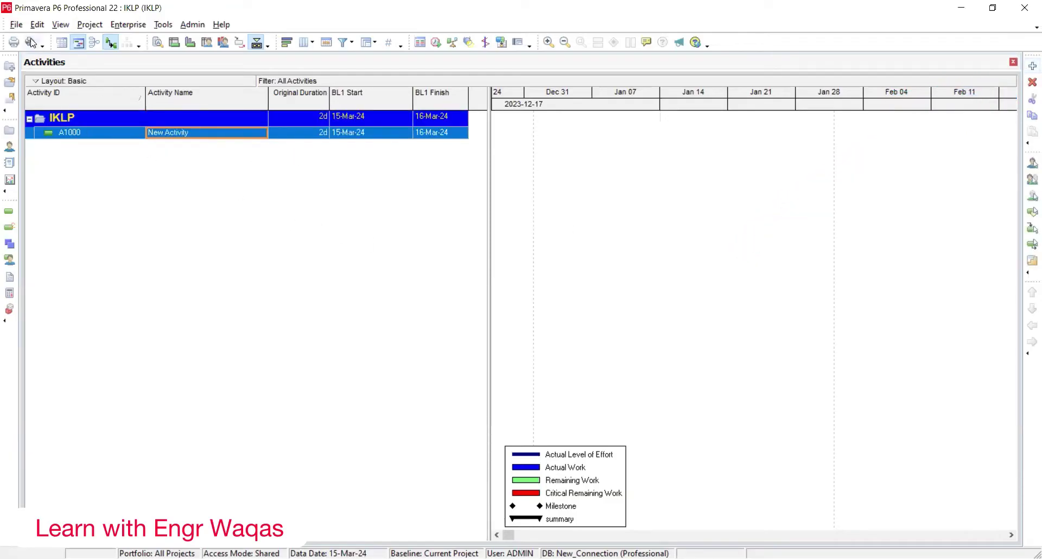
click(17, 24)
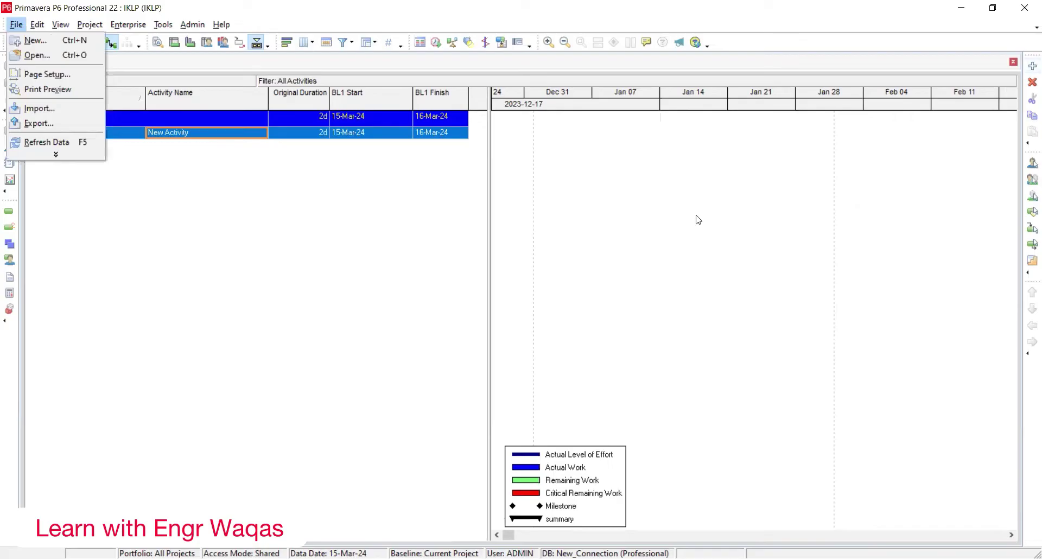
click(16, 25)
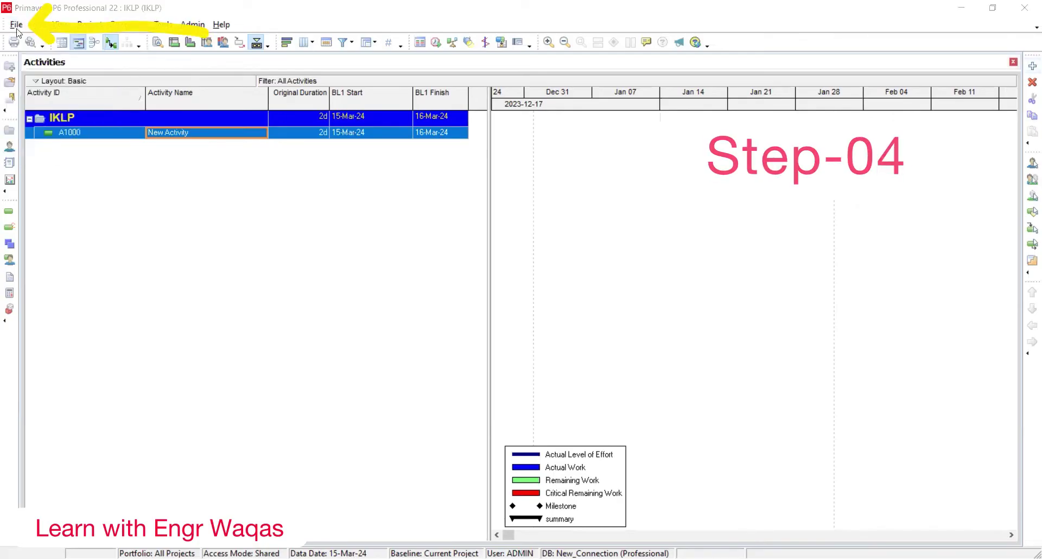
Step: Set up an export of the IKLP project's Activities data in Spreadsheet (XLSX) format
click(17, 25)
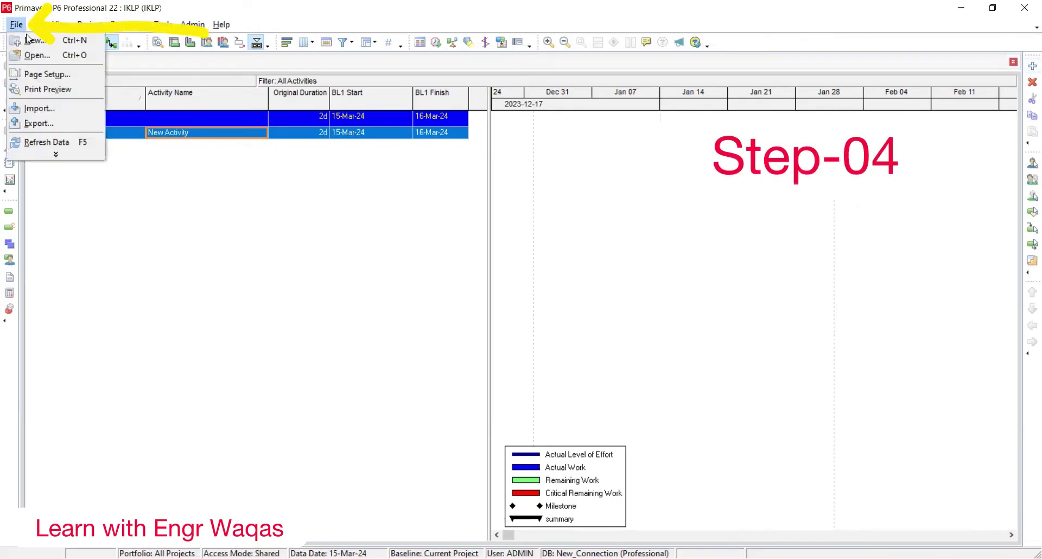
click(51, 126)
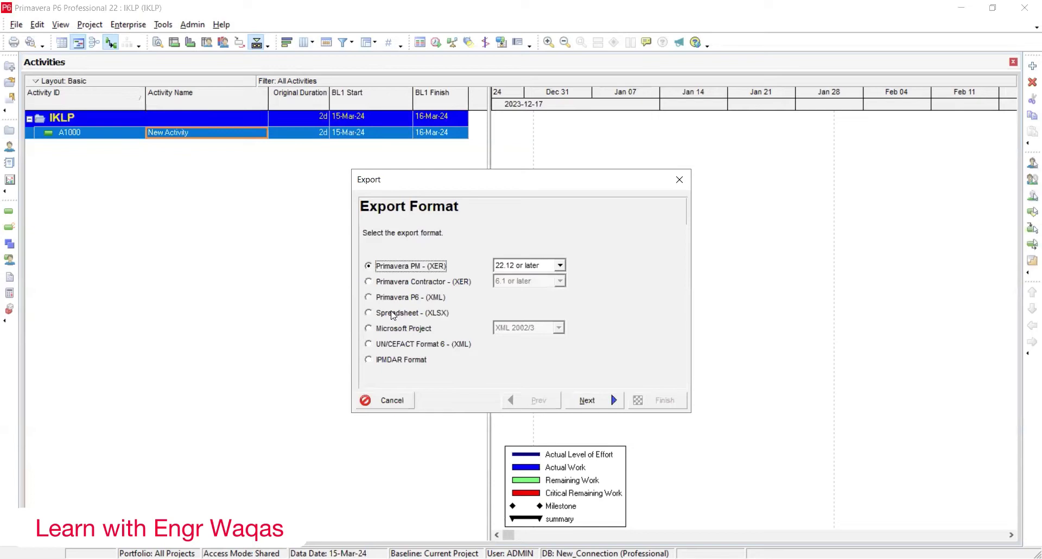
click(388, 314)
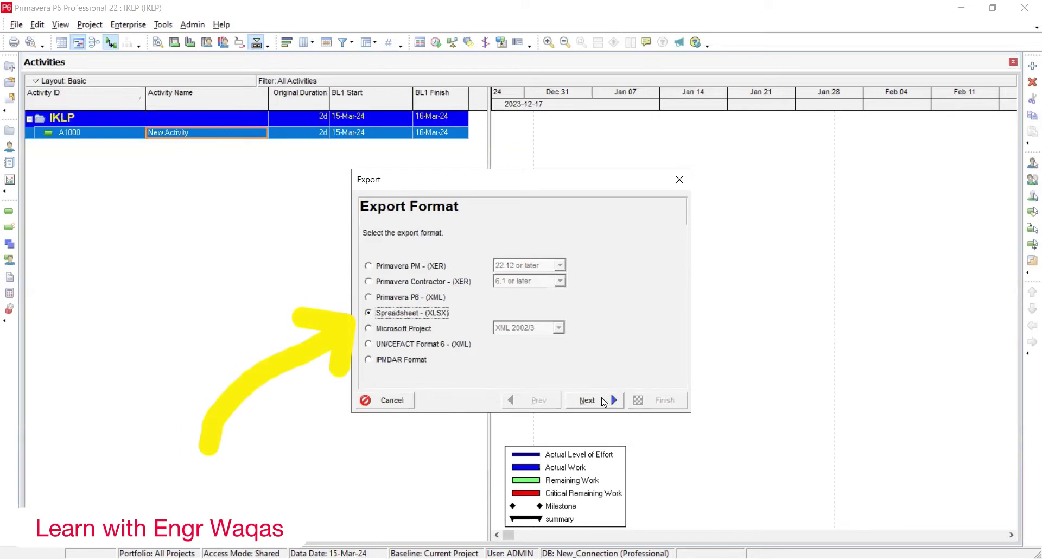
click(602, 401)
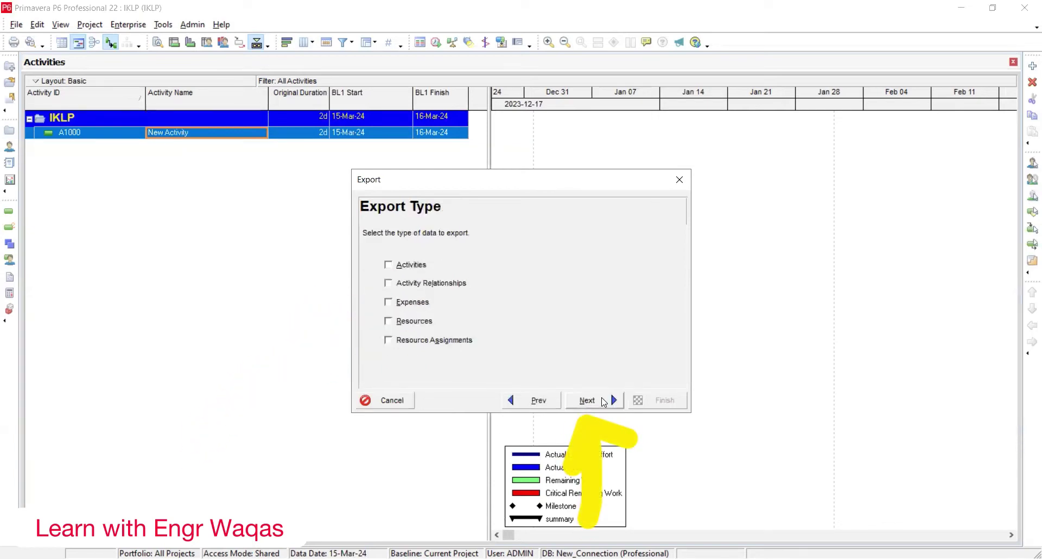
click(408, 266)
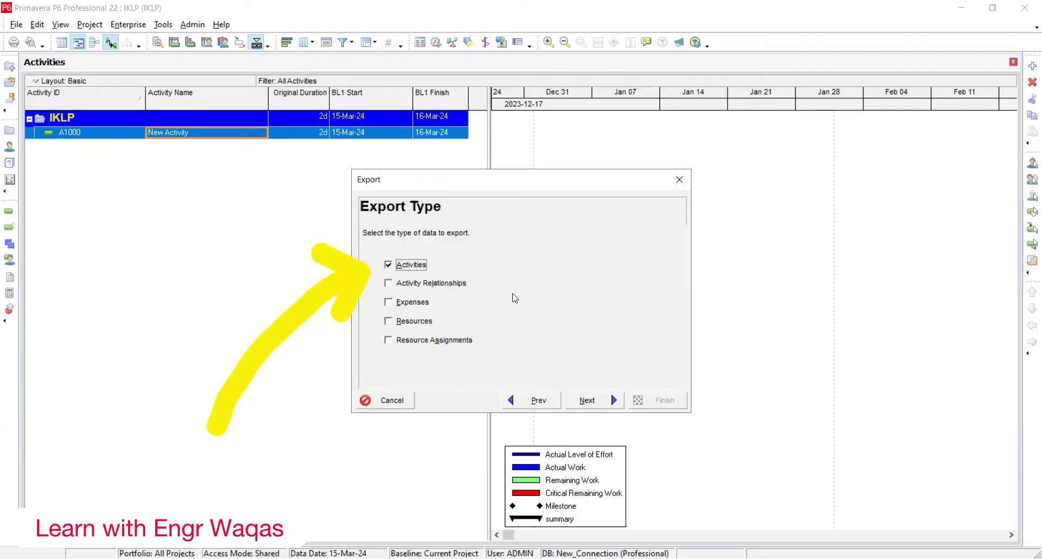
click(591, 400)
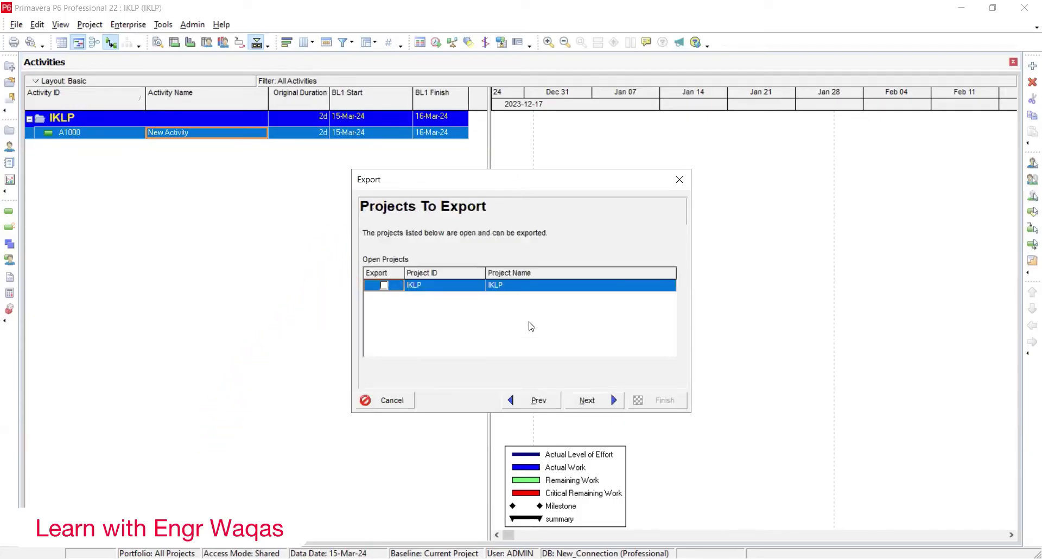
click(384, 286)
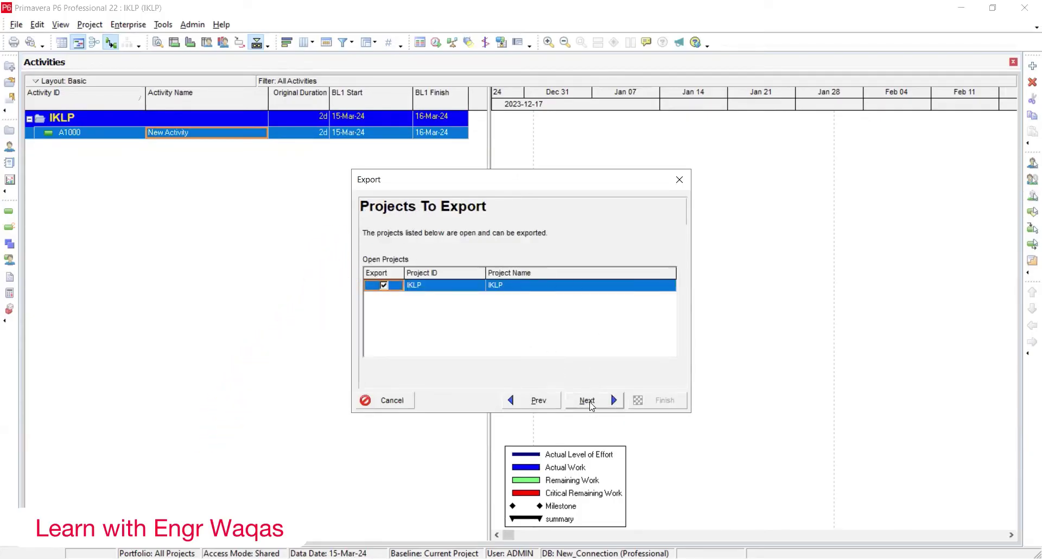
click(589, 402)
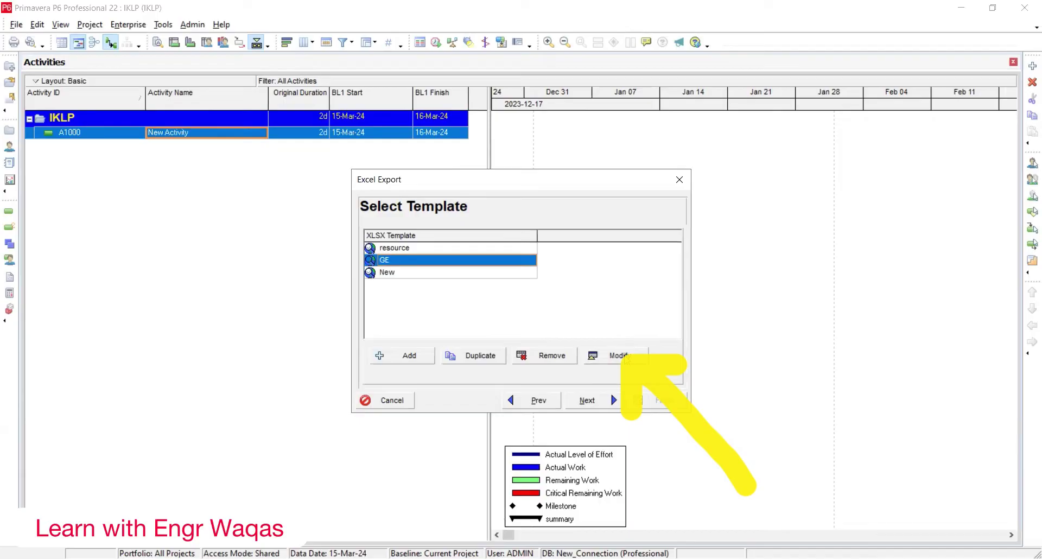
Step: Examine the selected columns of the GE export template, from Activity ID to BL1 Finish, and accept them
click(620, 355)
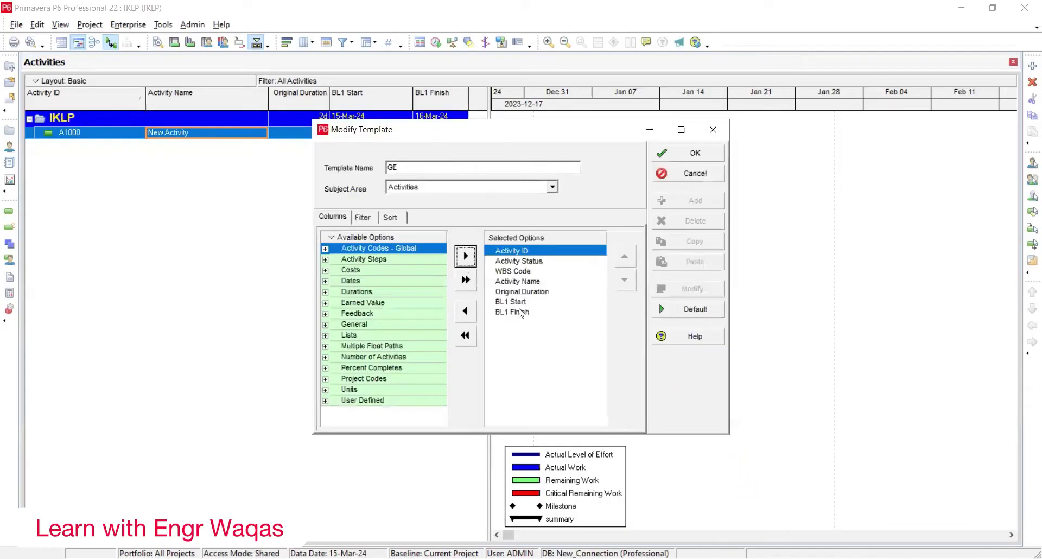
click(520, 301)
click(524, 281)
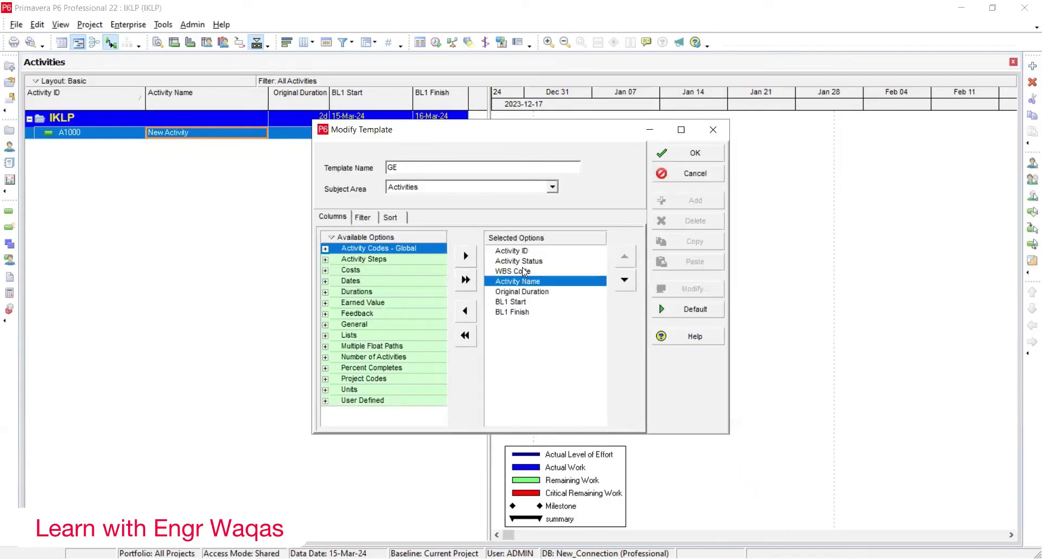
click(524, 271)
click(524, 261)
click(524, 251)
click(531, 301)
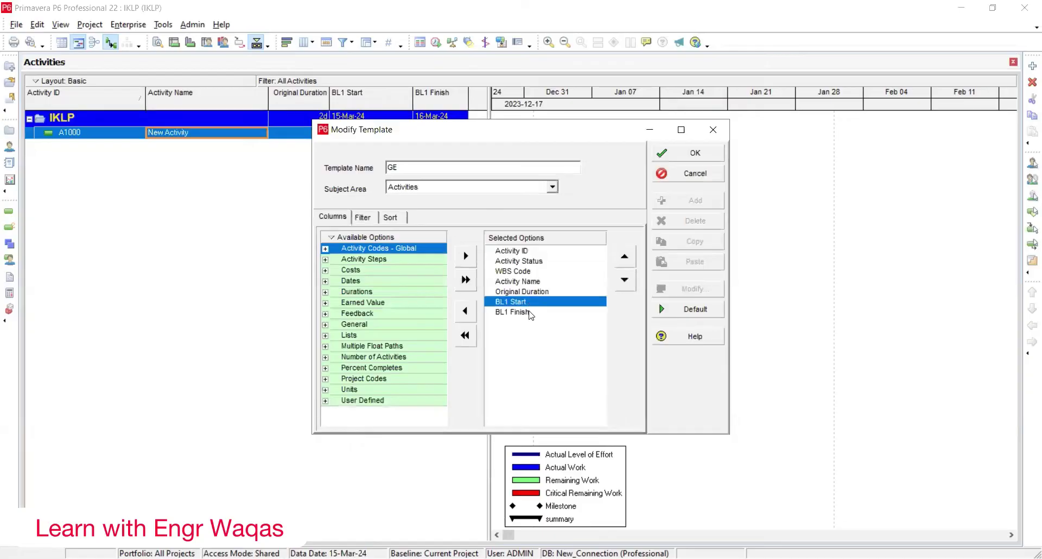
click(532, 312)
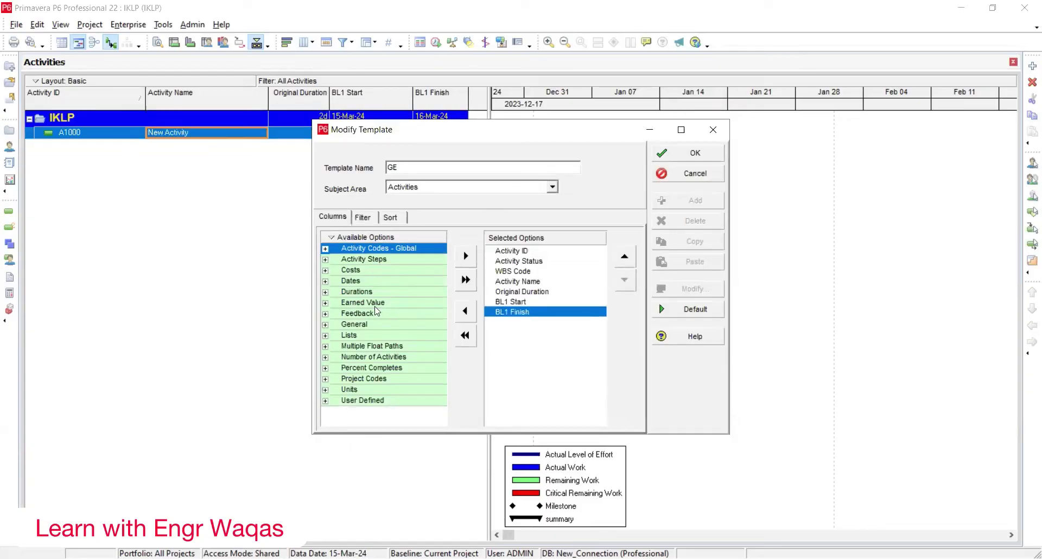
click(692, 159)
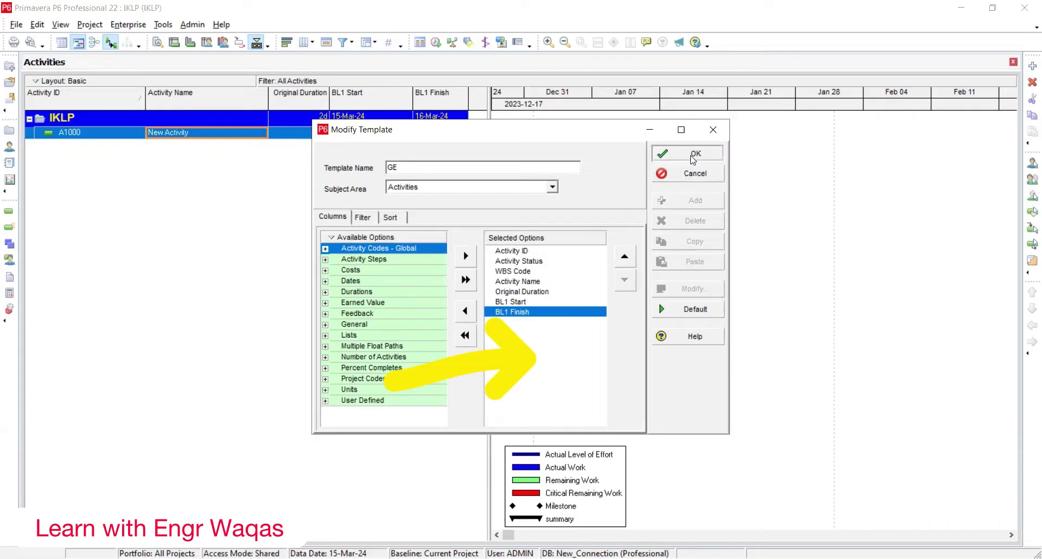
Step: Export the project with the GE template to IKLP-Activities.xlsx in the Documents folder and close the export wizard
click(598, 402)
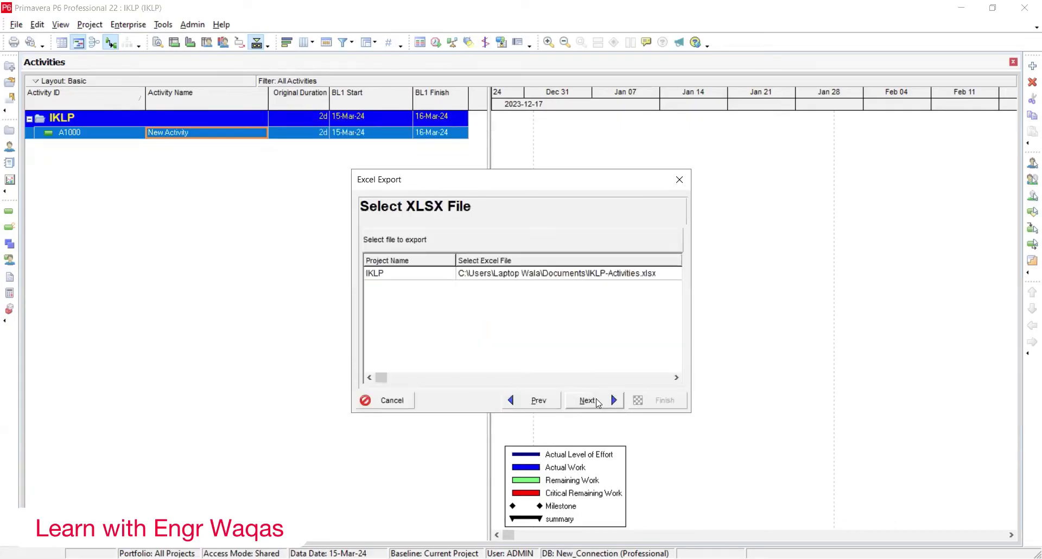
click(649, 275)
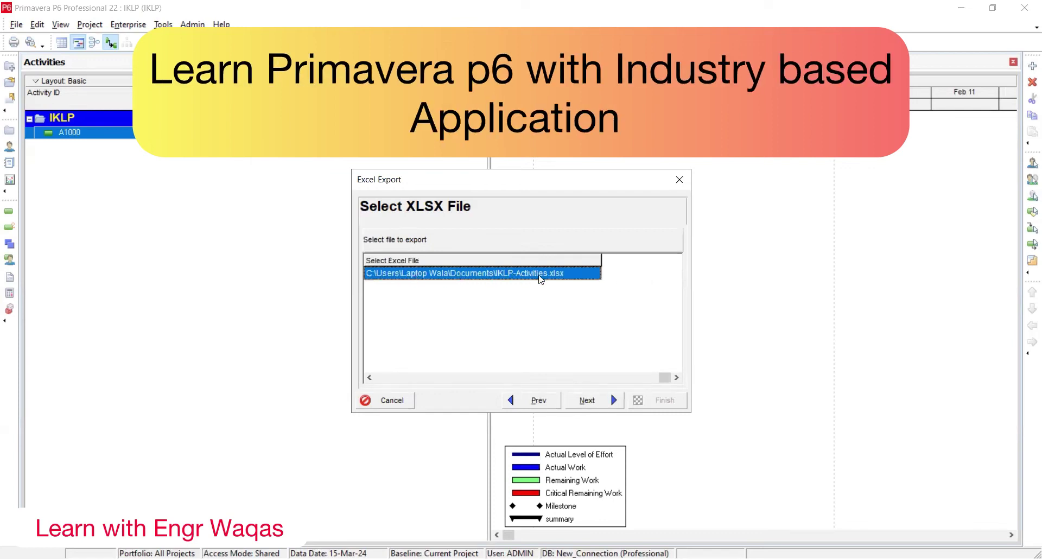
click(589, 402)
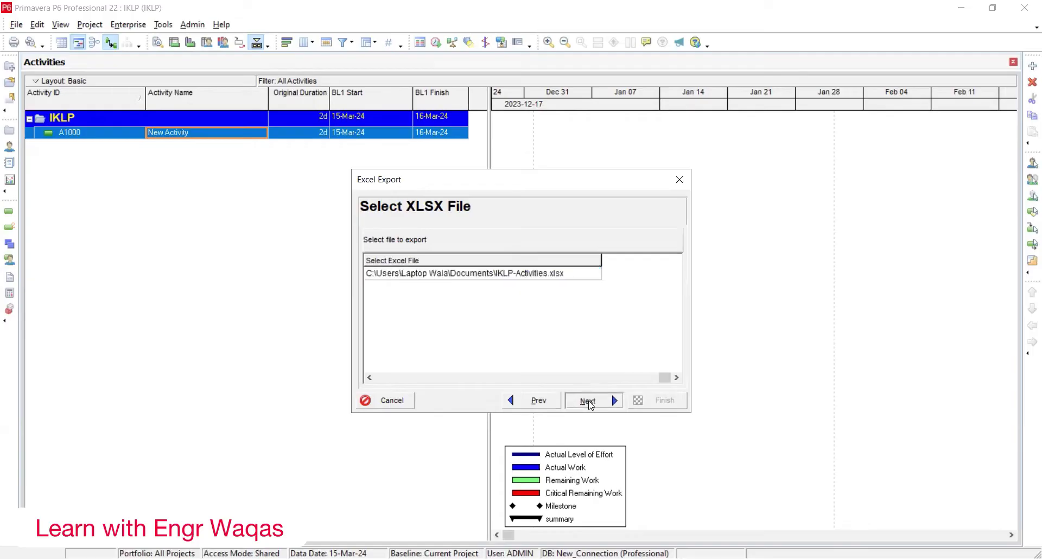
click(665, 404)
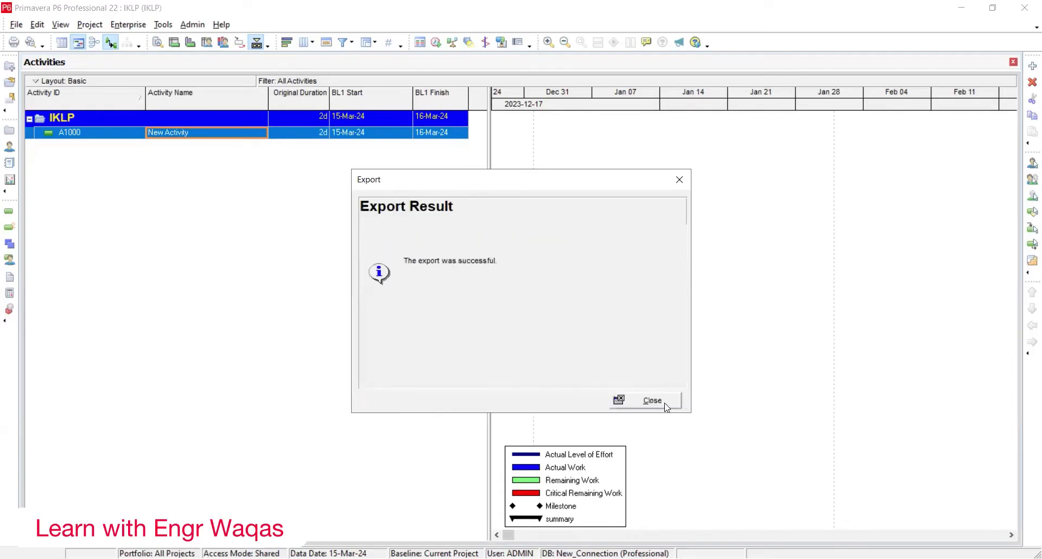
click(678, 180)
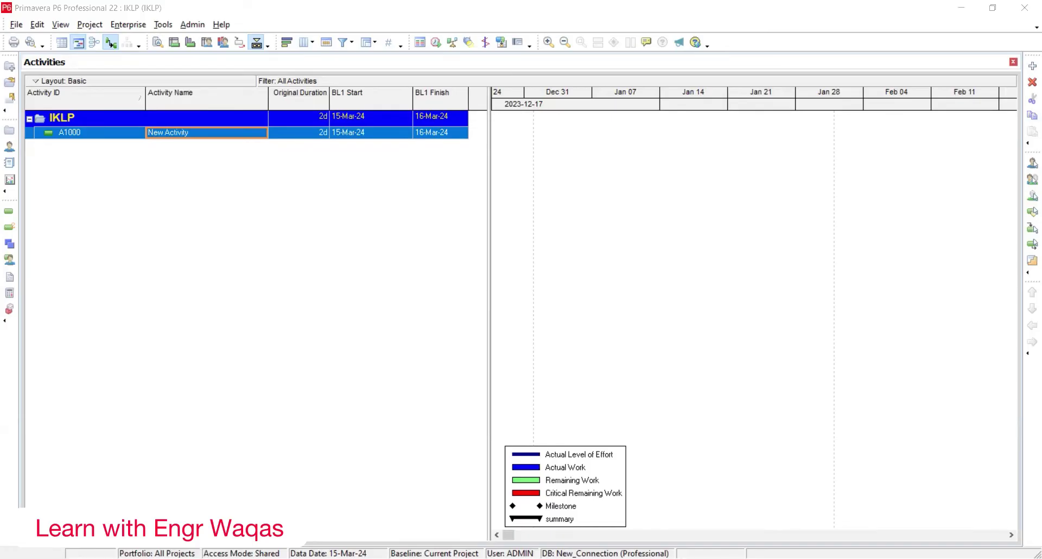
Step: Switch to the IKLP-Activities workbook in Excel and examine the exported activity's name, duration and baseline dates in row 3
key(alt+Tab)
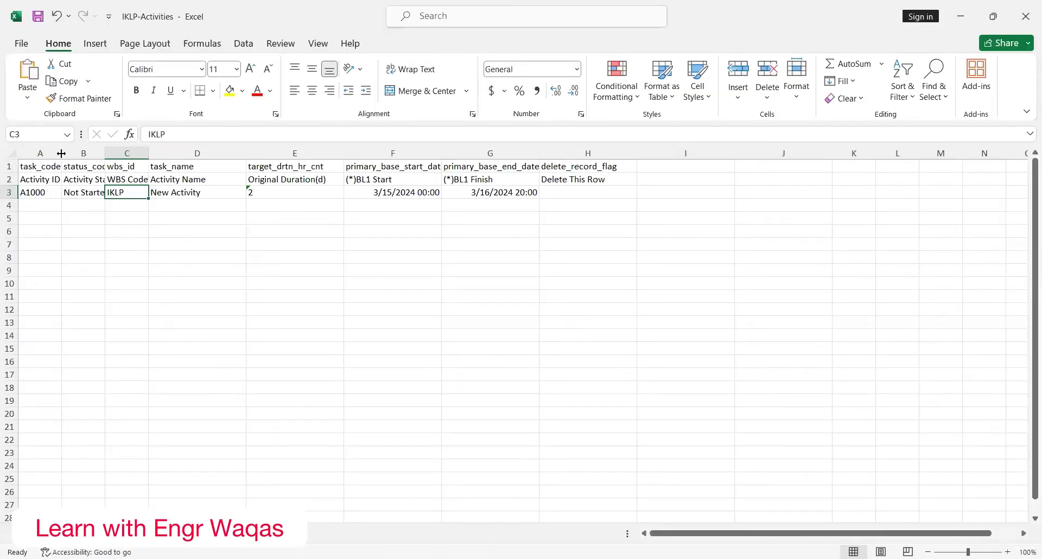
click(204, 196)
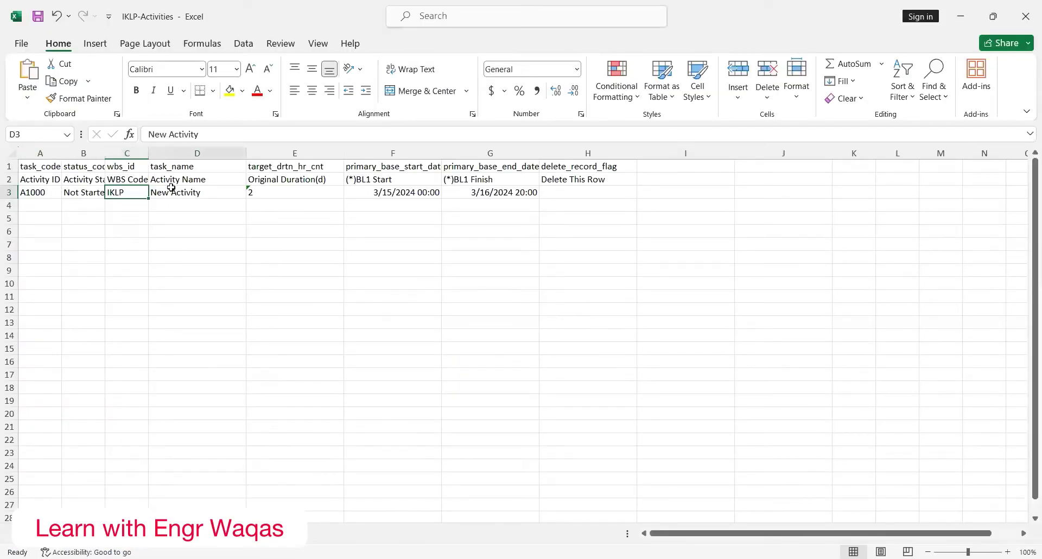
click(271, 191)
click(393, 192)
click(516, 192)
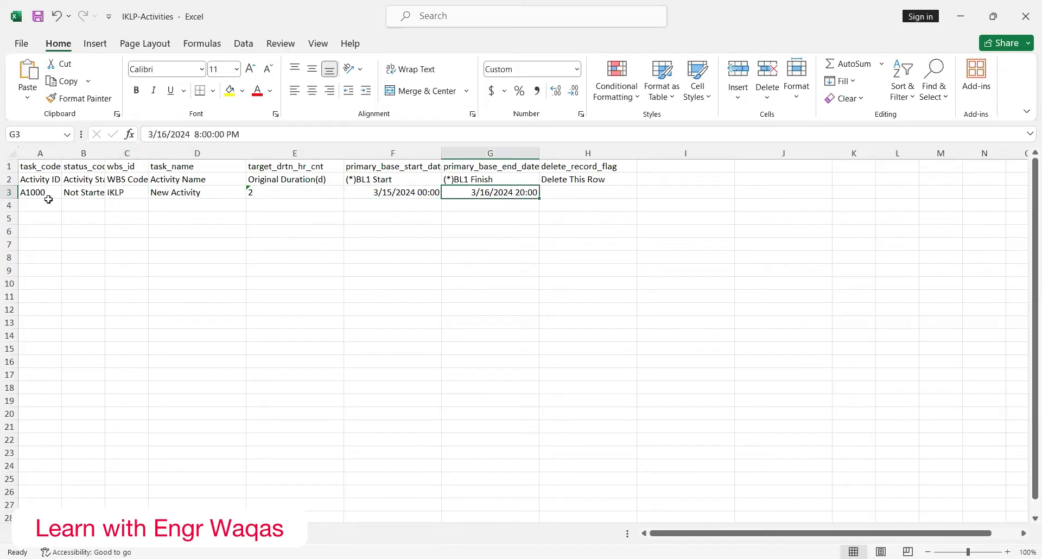
click(182, 194)
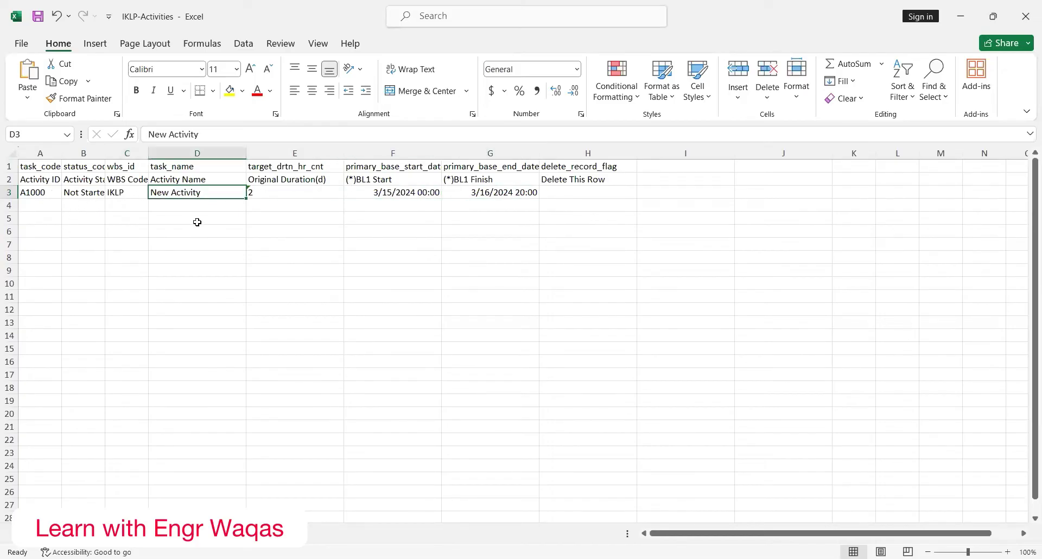
click(201, 153)
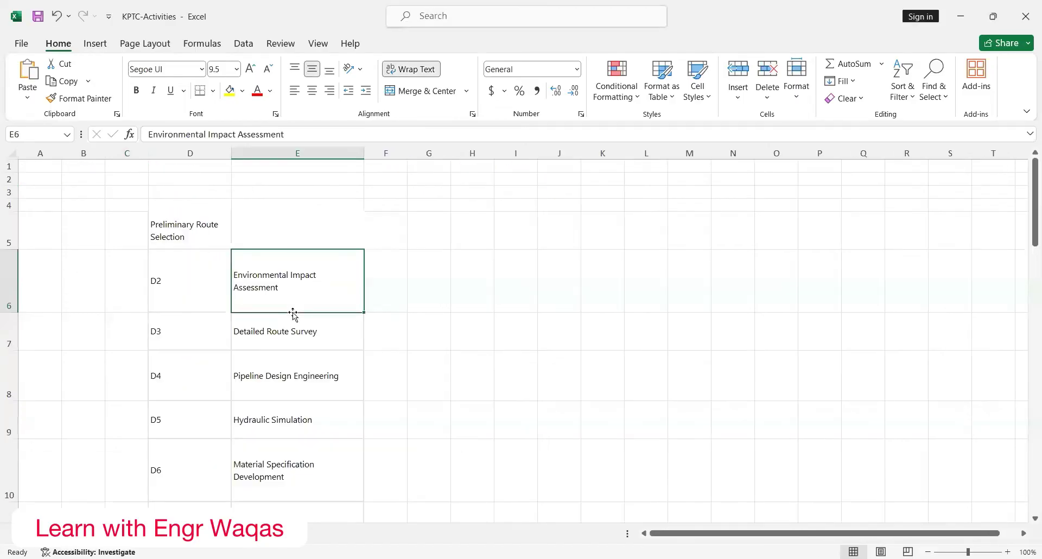
Step: Copy the activity names in column E of the KPTC-Activities workbook, from Environmental Impact Assessment in E6 down to the last one
scroll(293, 315, down, 3)
scroll(293, 315, up, 1)
scroll(293, 315, up, 2)
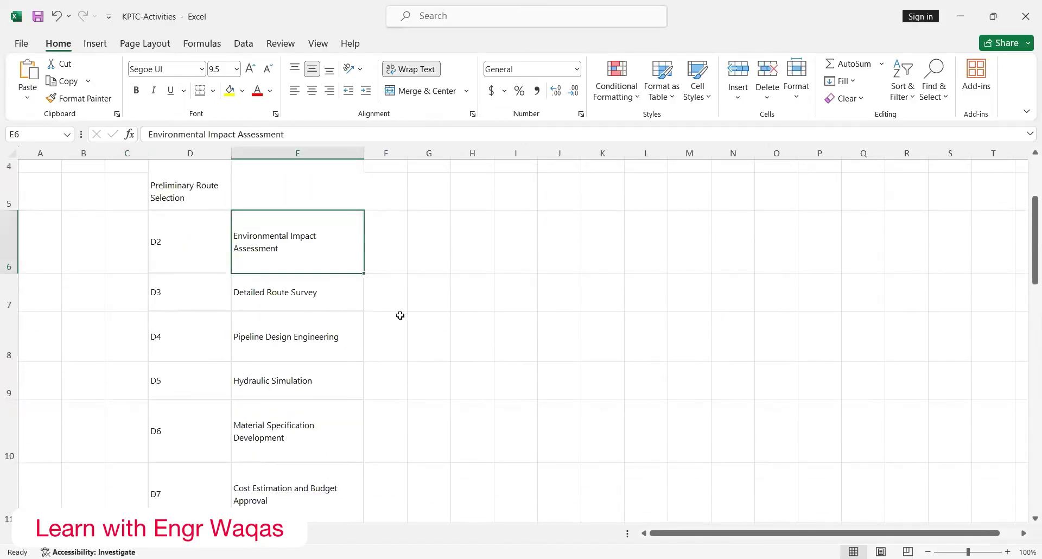
click(394, 315)
drag(296, 231, 317, 458)
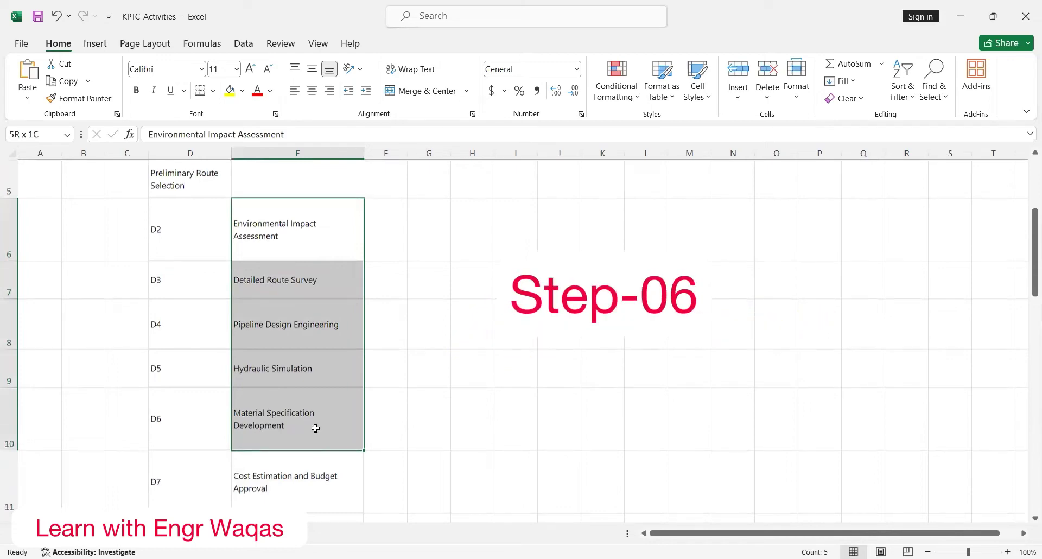
key(ctrl+shift+Down)
key(ctrl+c)
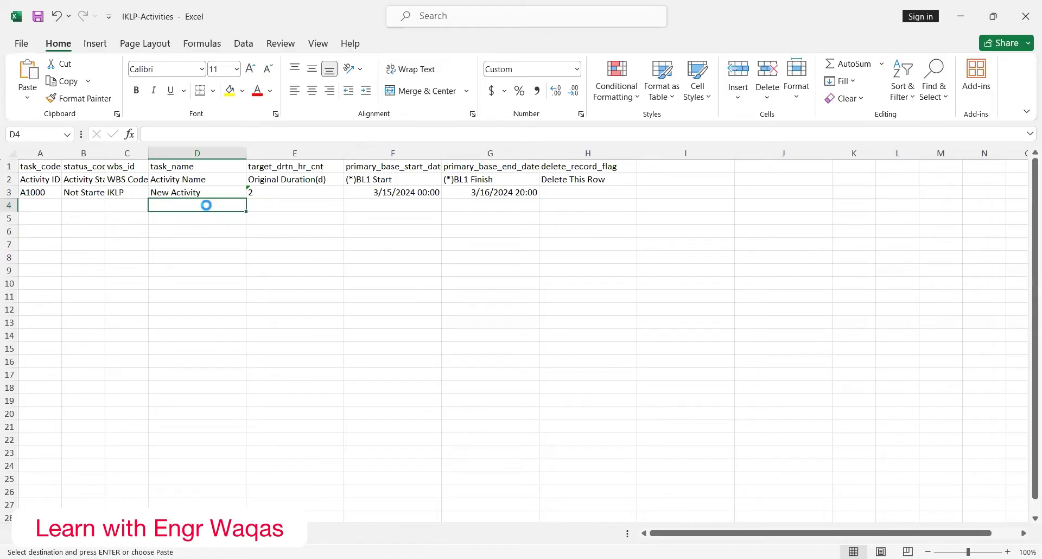
Step: Paste the copied activity names from D4 down and fill the activity IDs from A1000 in A3 through A1023 in row 26
key(ctrl+v)
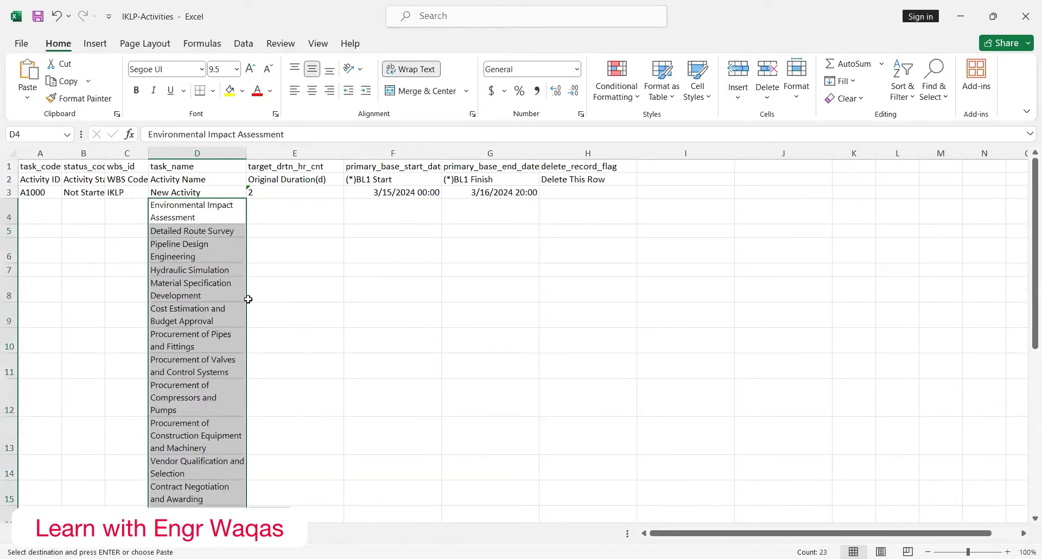
click(33, 195)
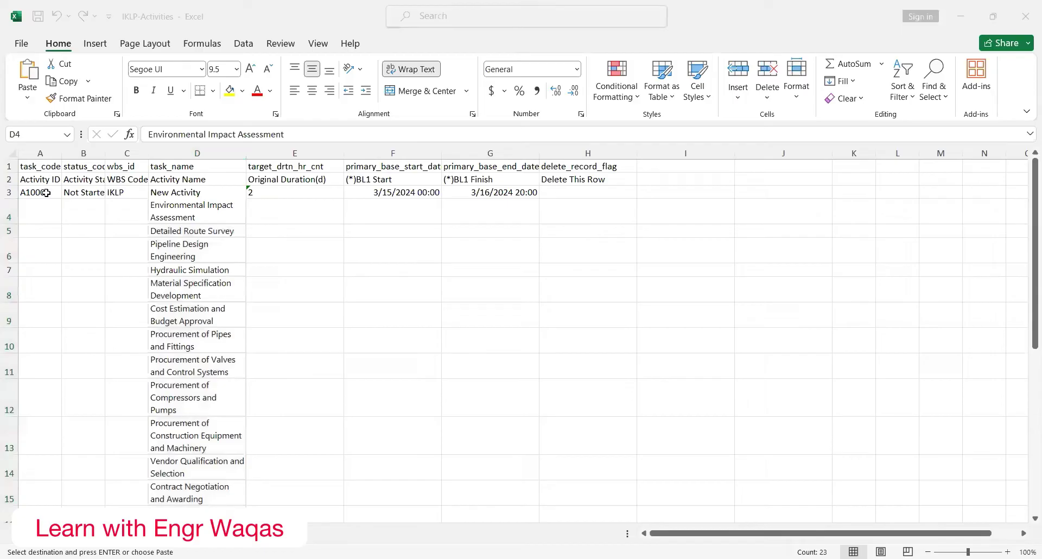
drag(59, 199, 62, 393)
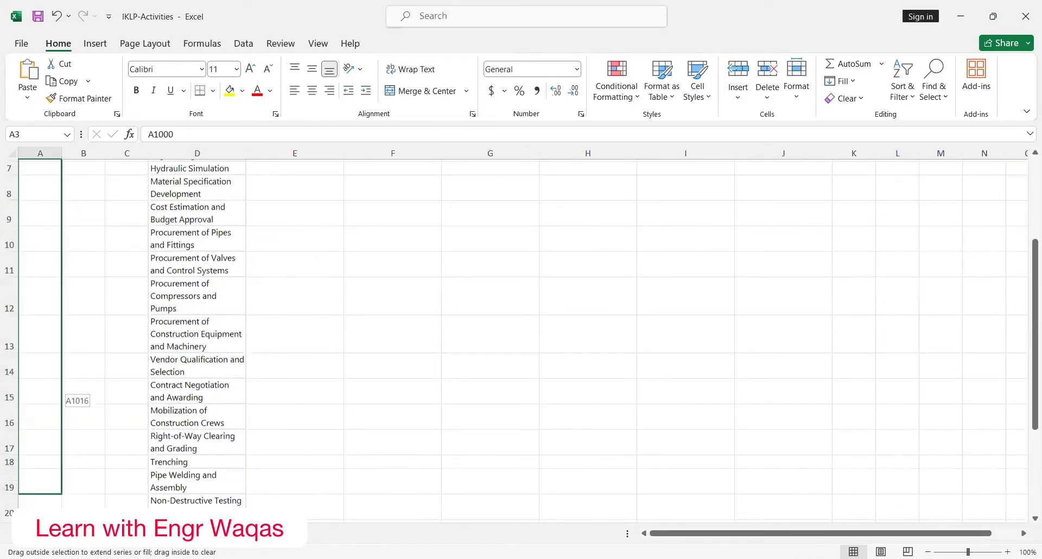
drag(51, 489, 52, 505)
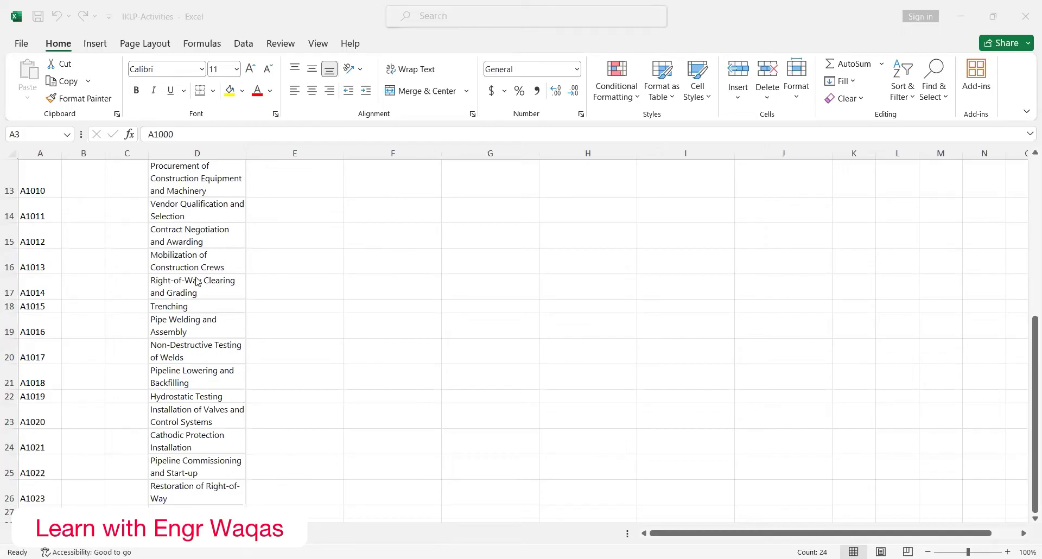
scroll(84, 281, up, 4)
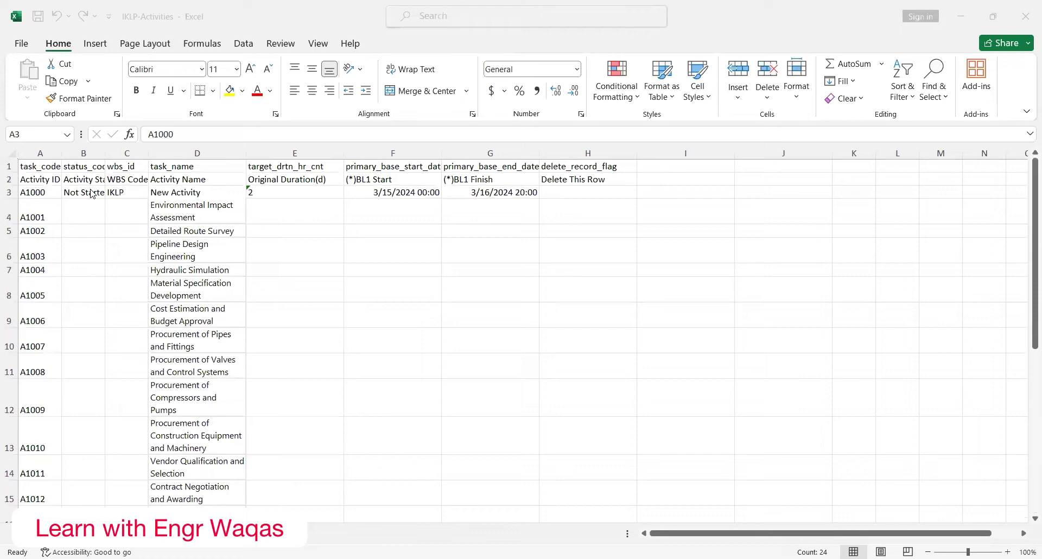
Step: Fill the Not Started status and the IKLP WBS code from row 3 down to the last activity in row 26
click(94, 194)
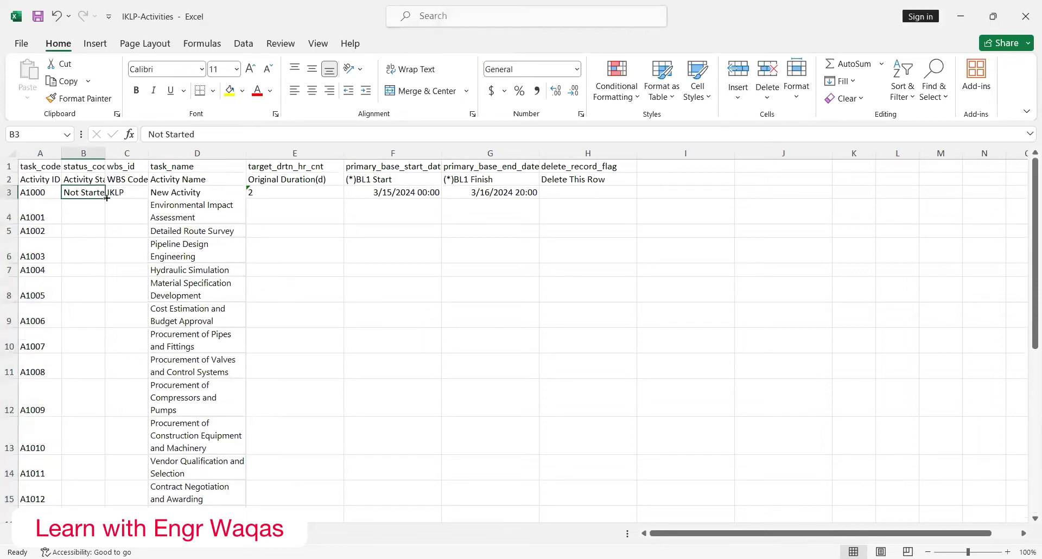
drag(105, 199, 151, 449)
scroll(103, 215, up, 1)
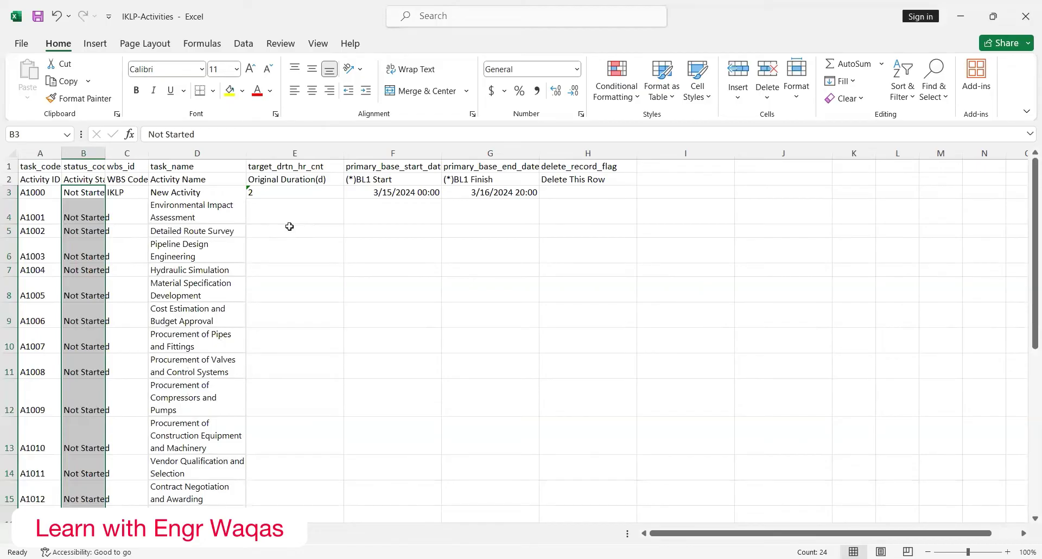
key(Right)
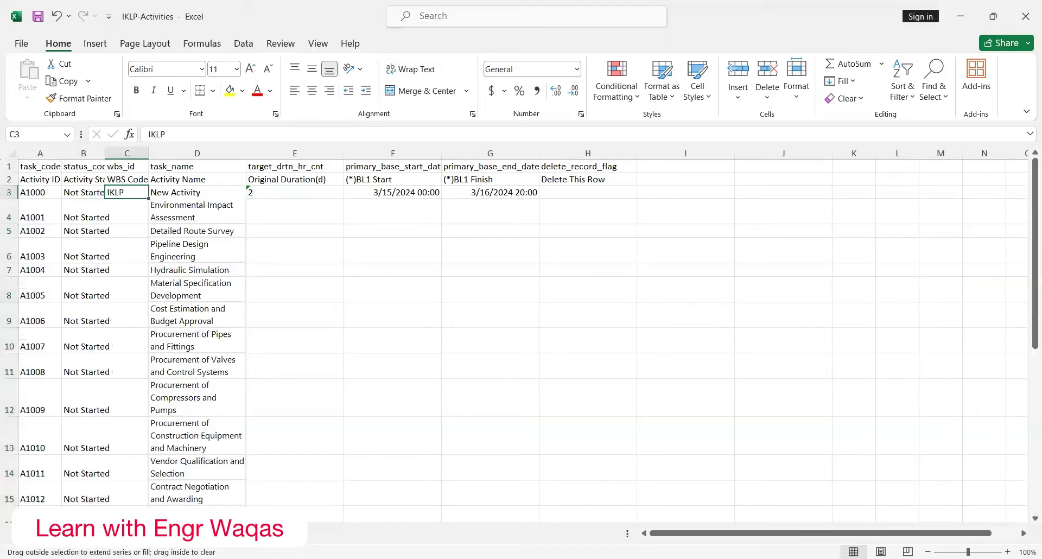
drag(136, 473, 262, 441)
scroll(266, 443, up, 4)
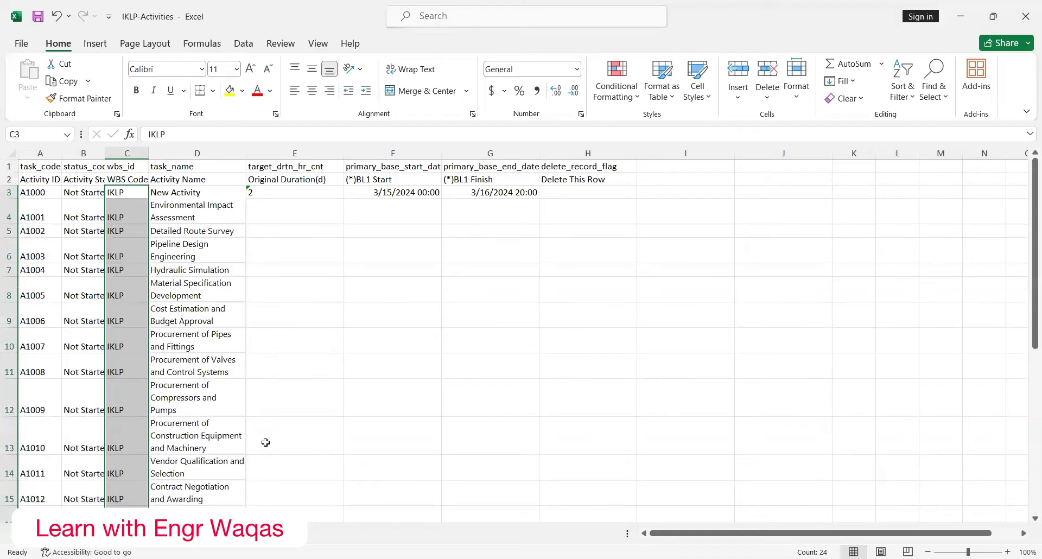
Step: Fill the original durations down column E as an increasing series from 2 in row 3 to 25 in row 26
click(303, 192)
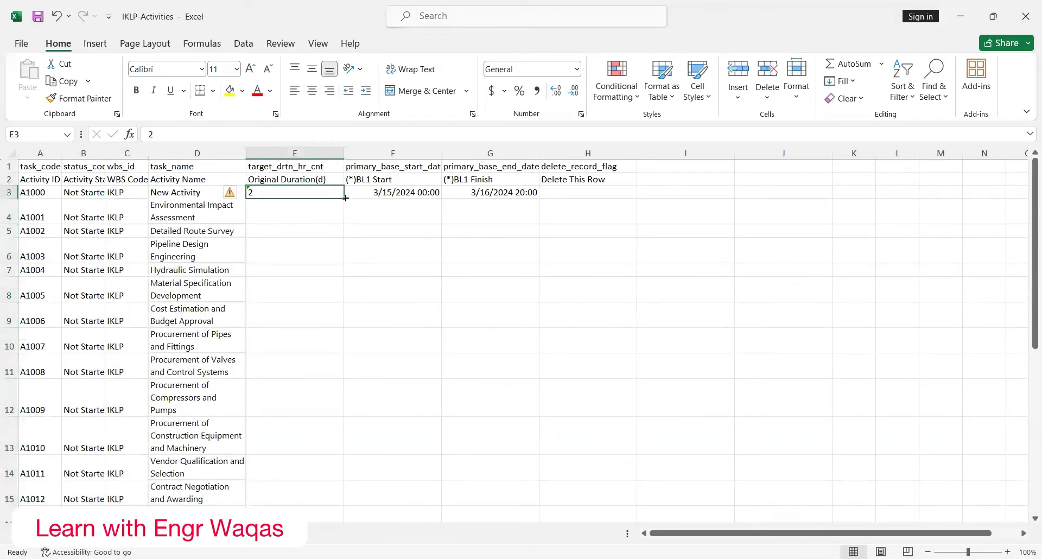
drag(345, 198, 360, 470)
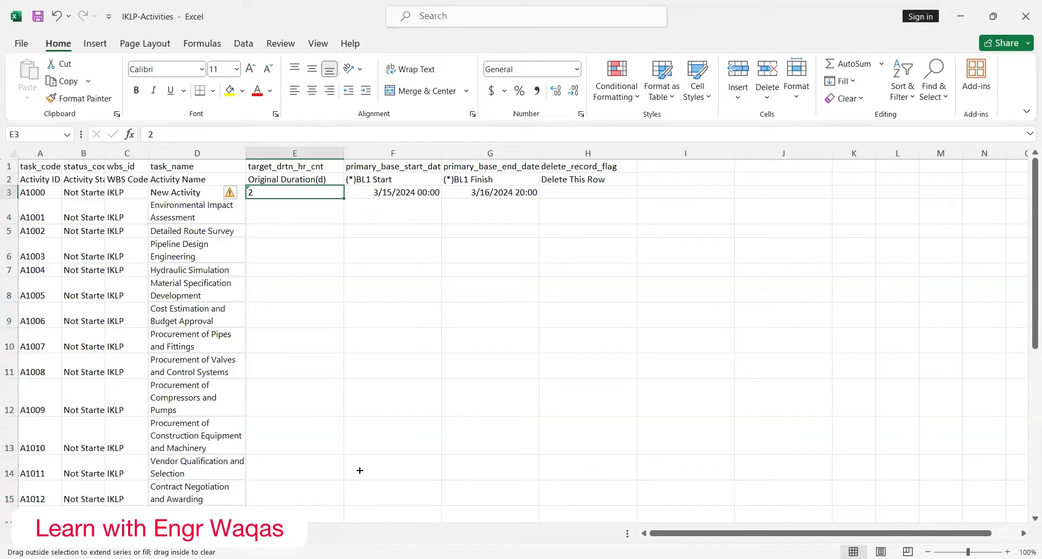
drag(360, 470, 338, 489)
scroll(337, 353, up, 4)
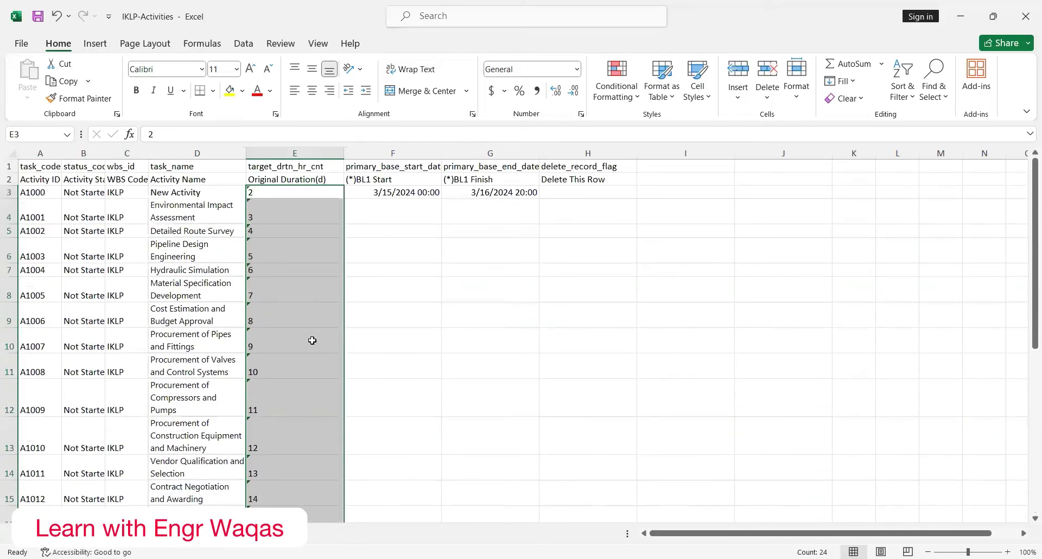
Step: Fill the BL1 Start and BL1 Finish dates from row 3 down to row 26 as daily series, ending at 4/7/2024 and 4/8/2024
click(404, 193)
drag(442, 199, 442, 227)
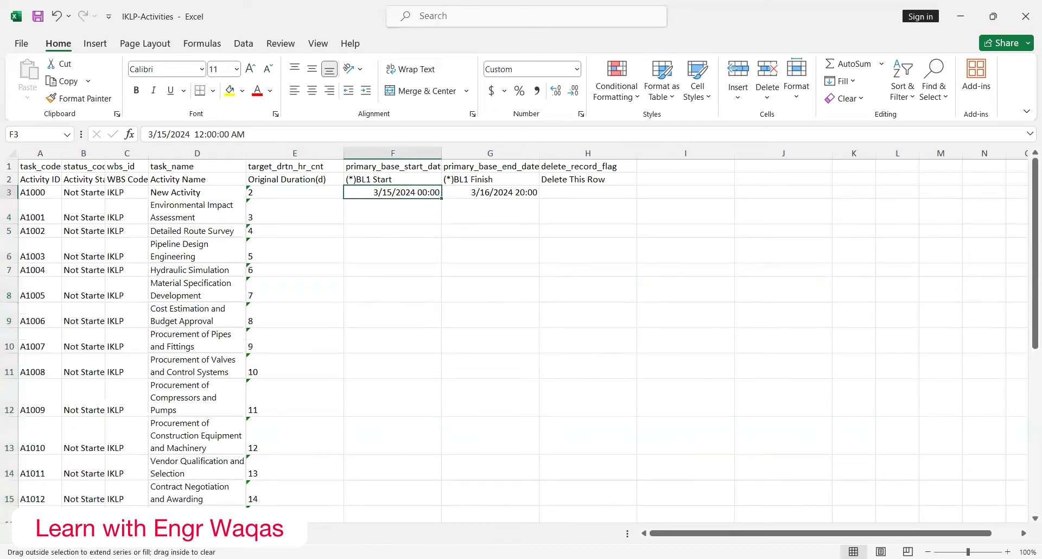
drag(442, 228, 496, 374)
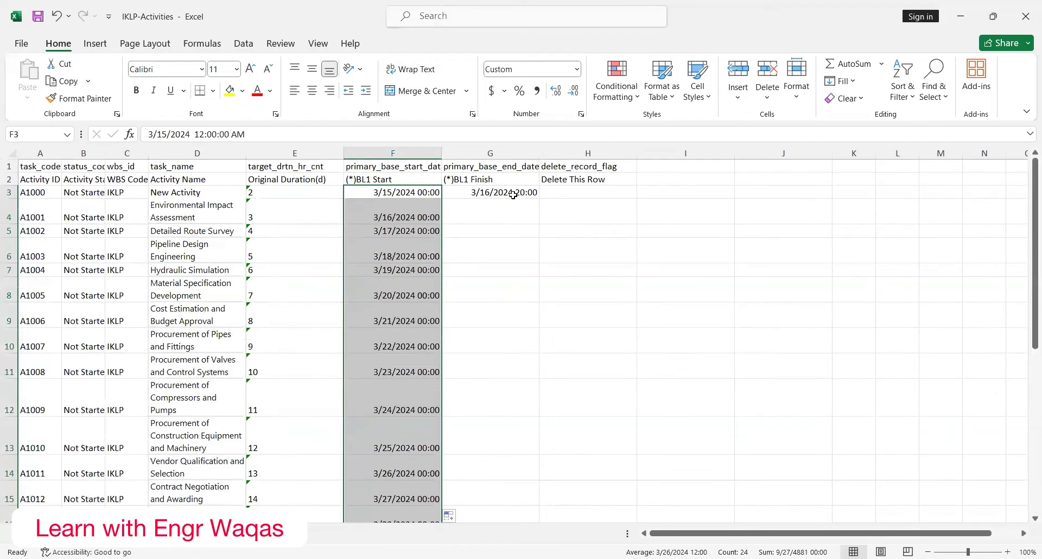
click(509, 192)
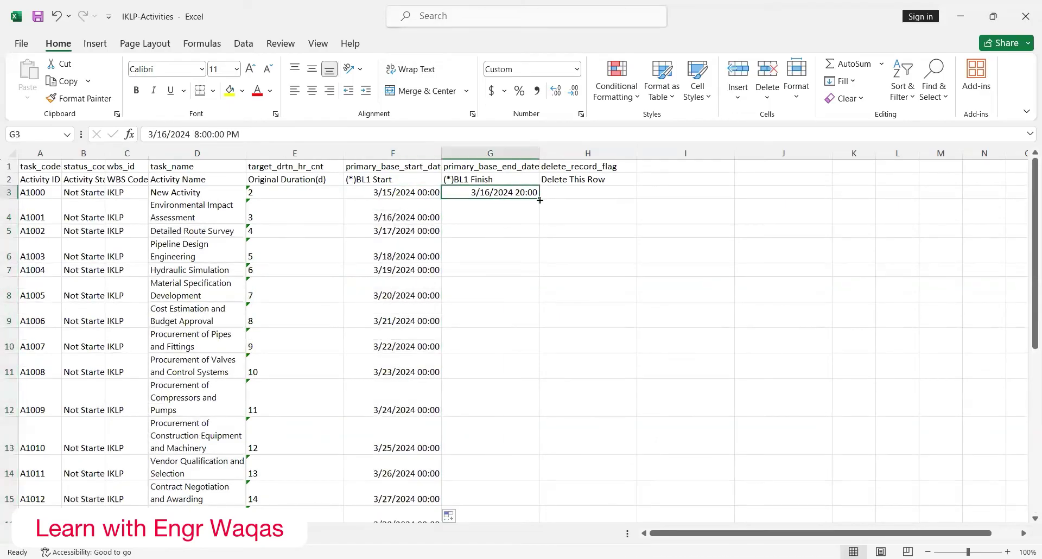
drag(540, 201, 531, 328)
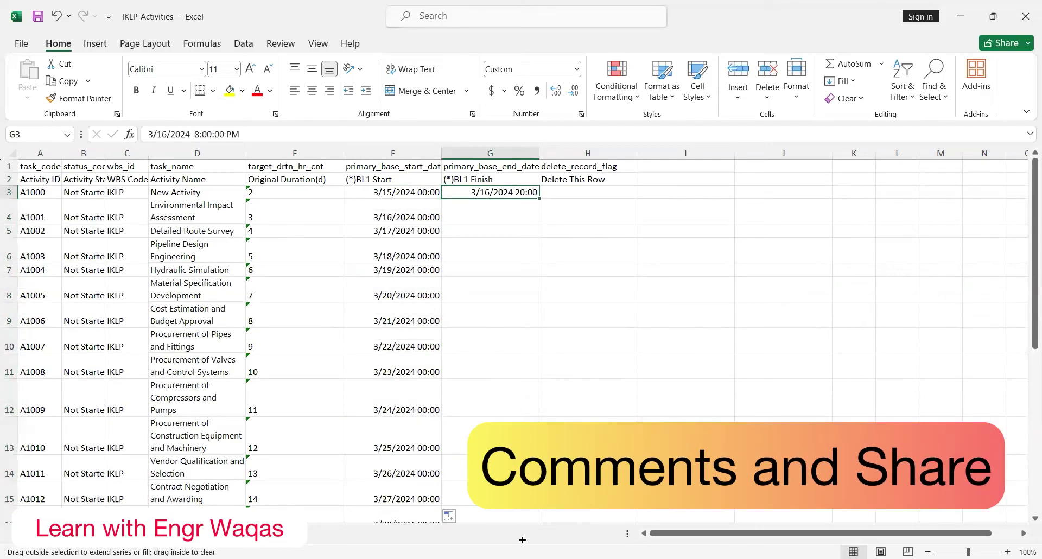
drag(522, 539, 553, 444)
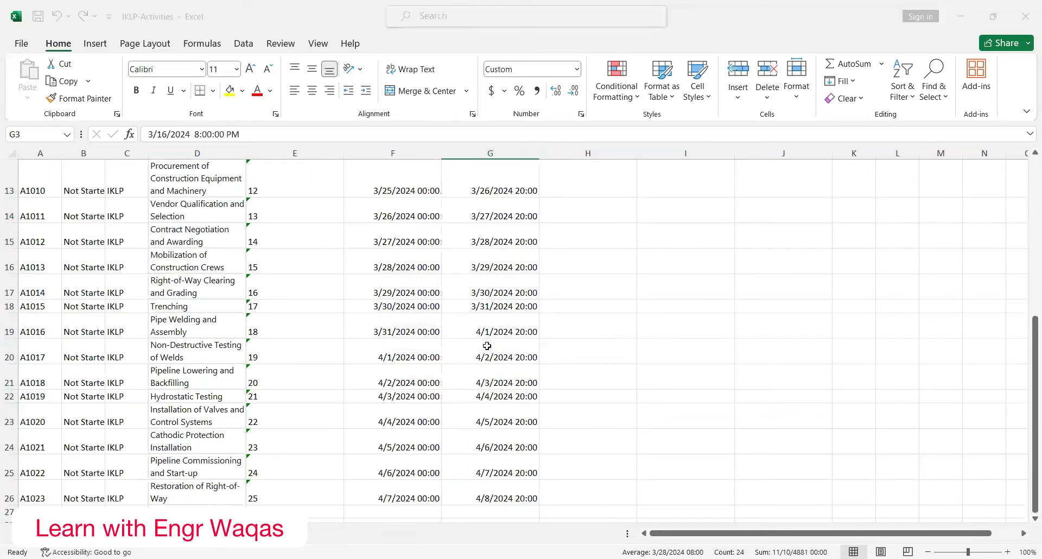
key(ctrl+space)
Step: Switch to Primavera P6 and start an import in the Spreadsheet (XLSX) format
key(alt+Tab)
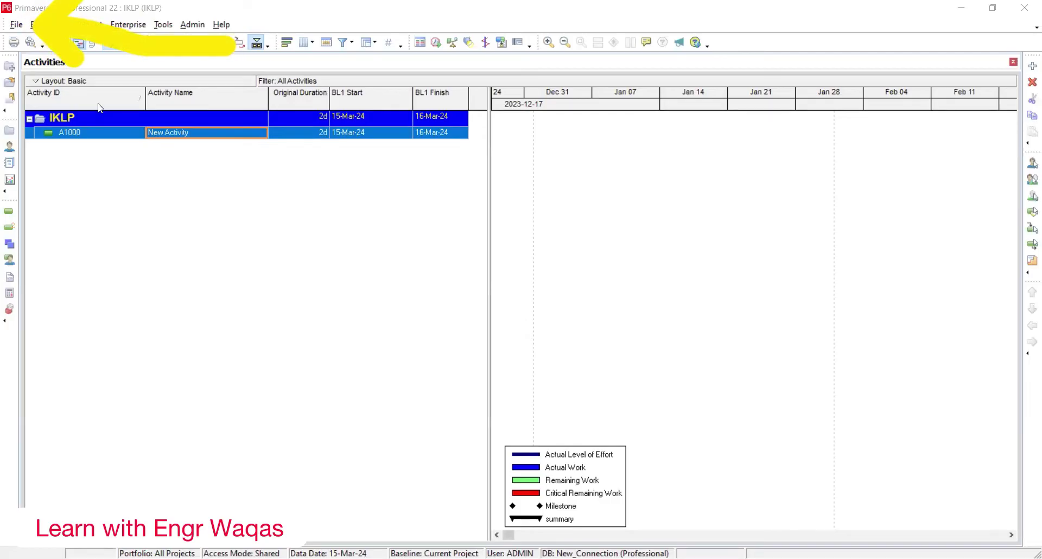
click(16, 25)
click(47, 105)
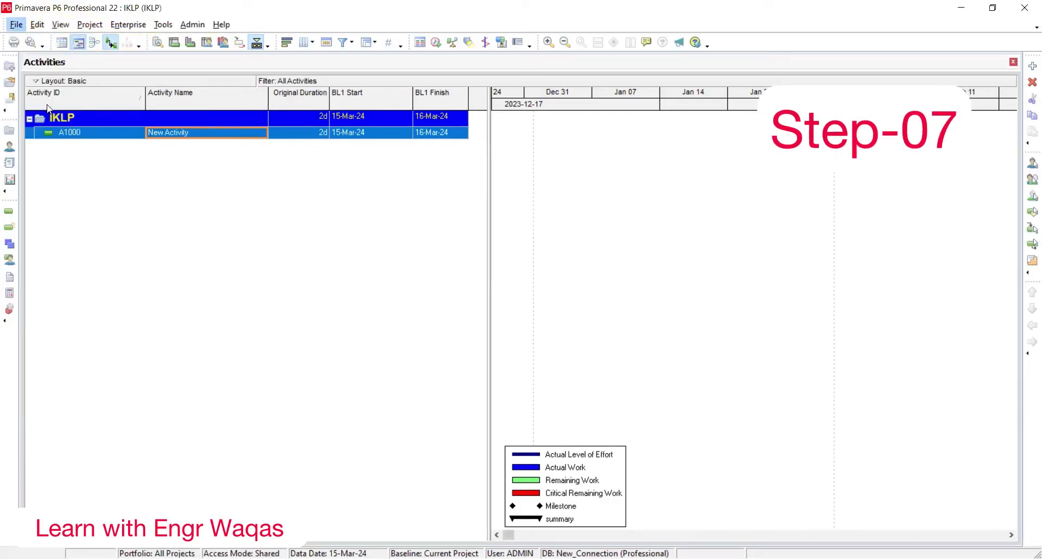
click(411, 291)
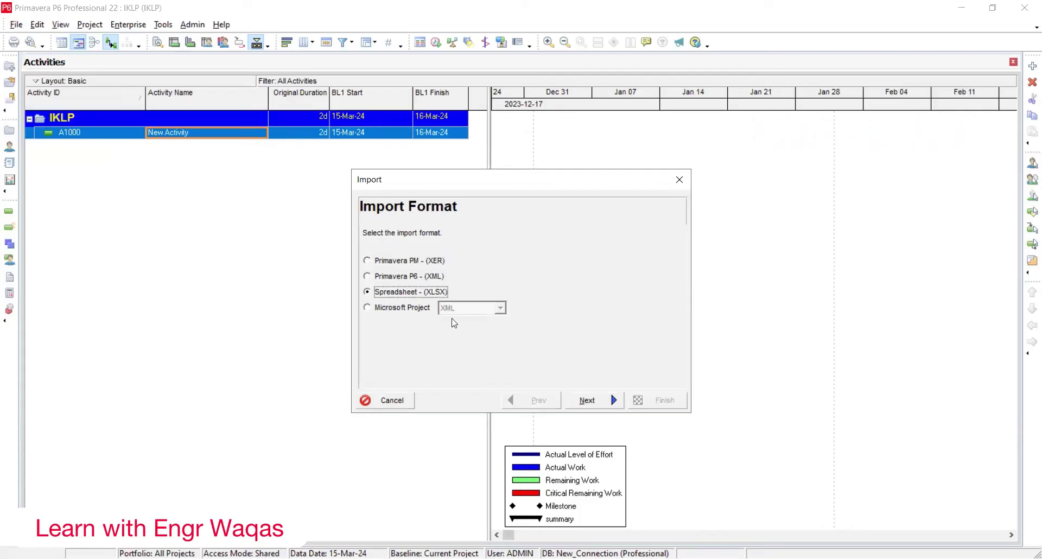
click(591, 401)
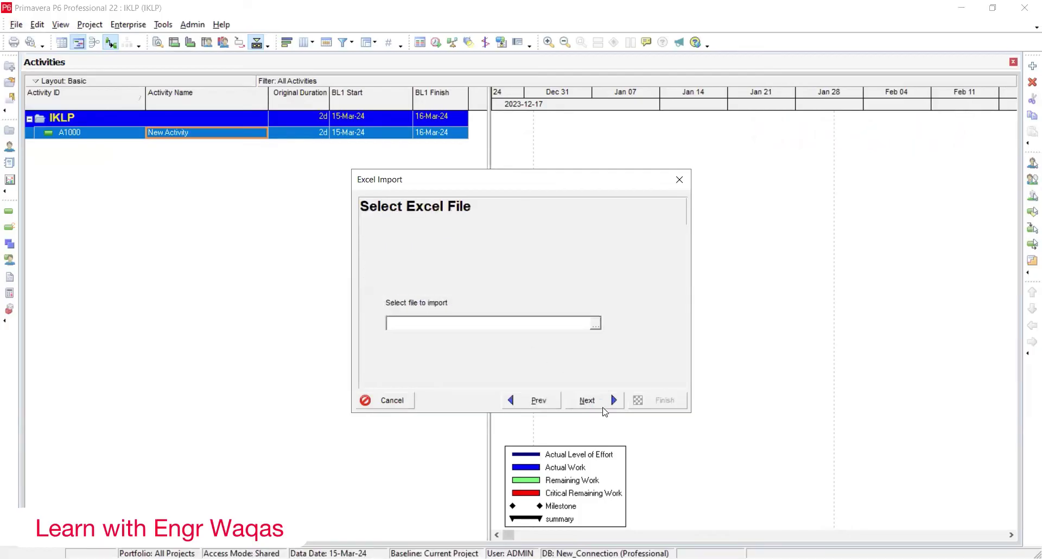
Step: Choose IKLP-Activities from the Documents folder as the import file and Activities as the data type
click(595, 324)
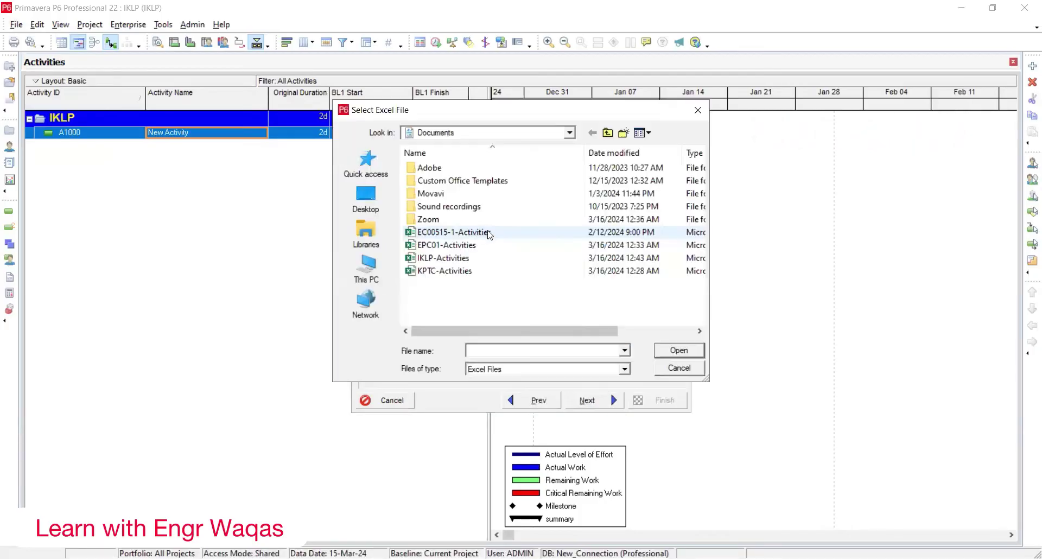
click(489, 258)
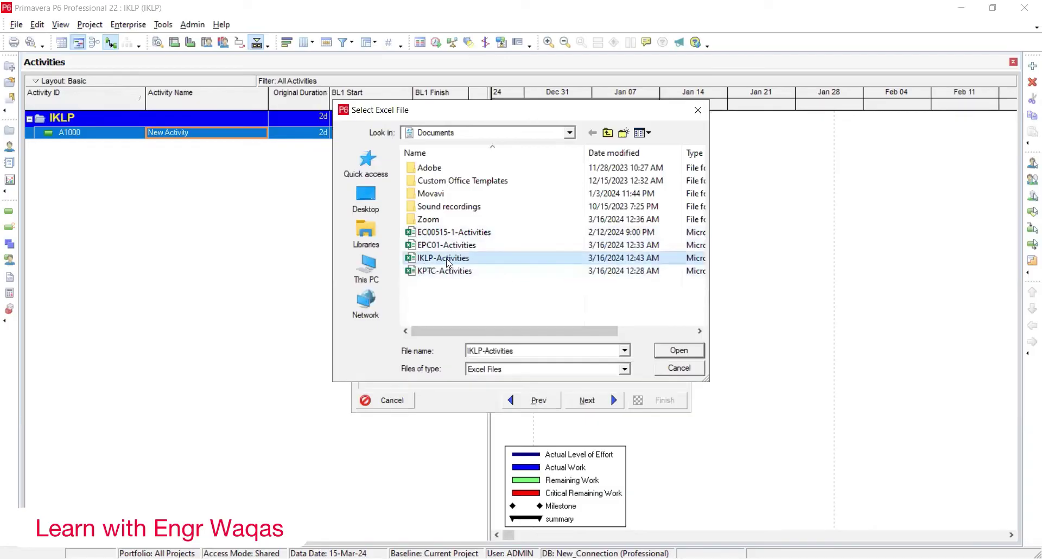
click(679, 351)
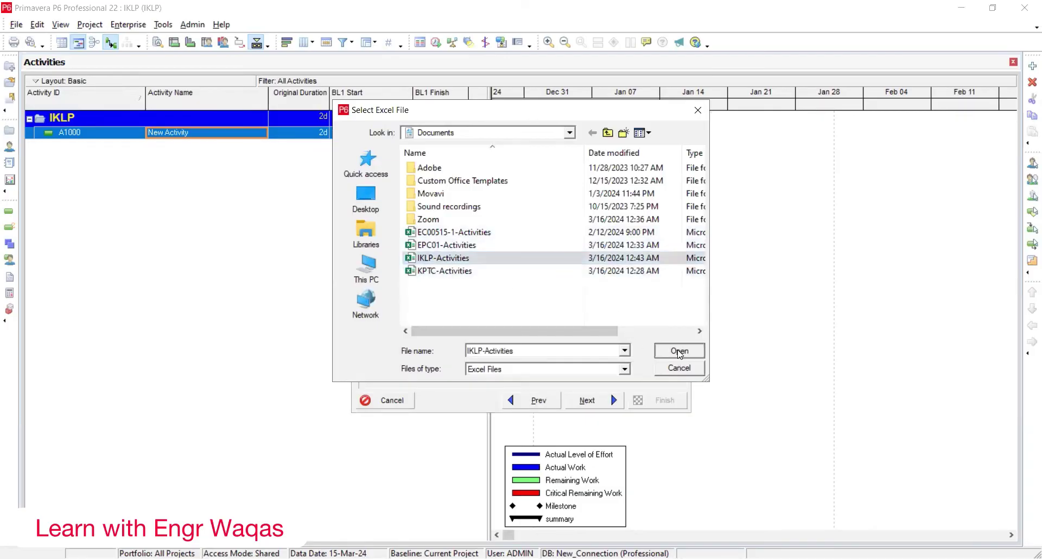
click(587, 401)
click(388, 270)
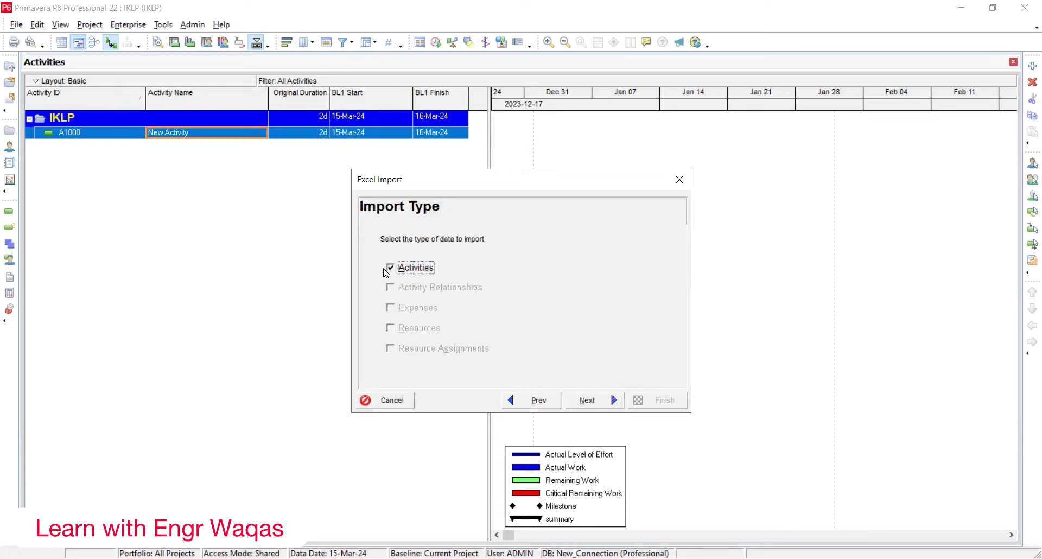
click(589, 401)
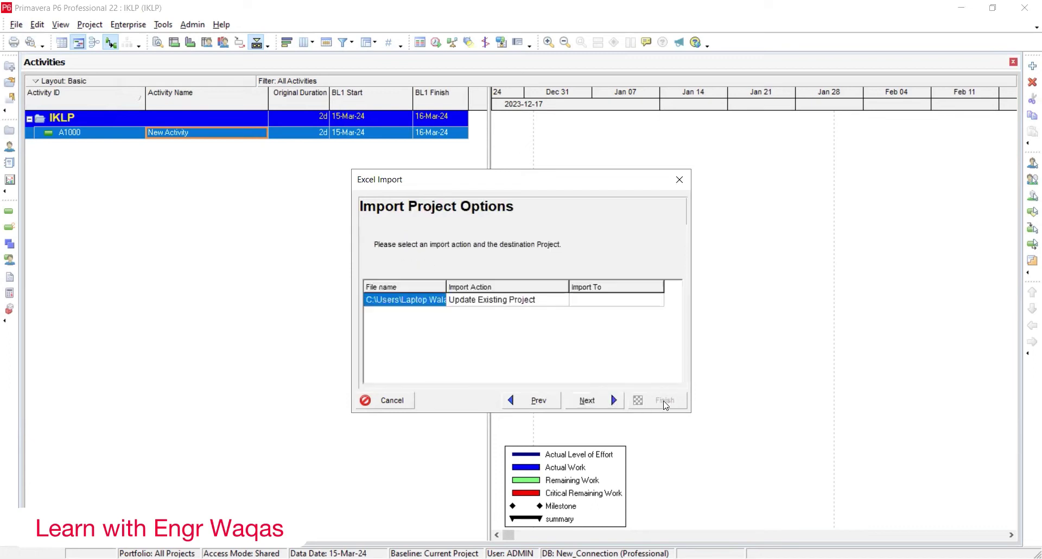
Step: Set IKLP as the existing project to update, run the import and close the import wizard
click(627, 299)
click(659, 300)
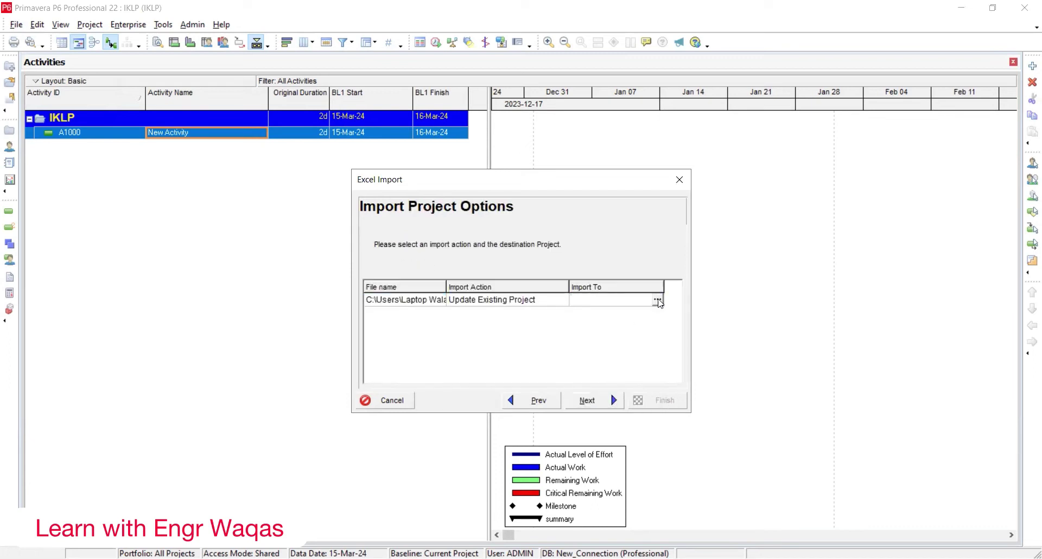
click(657, 300)
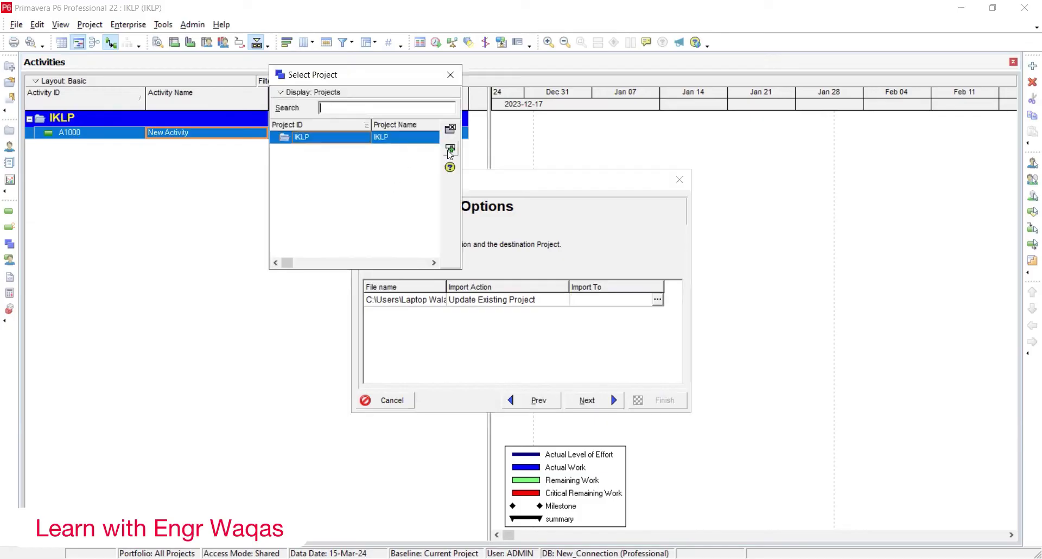
click(450, 149)
click(599, 406)
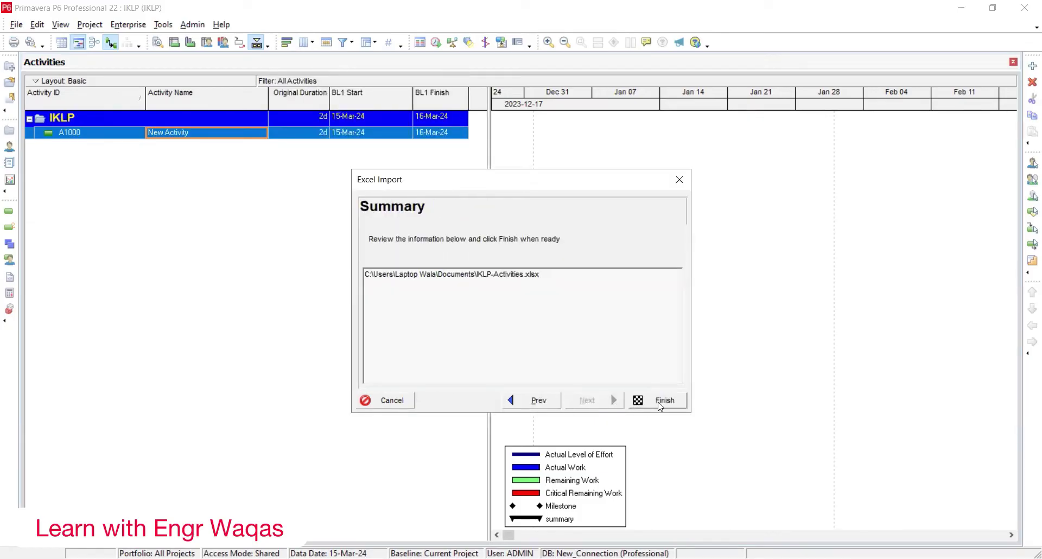
click(660, 402)
click(679, 176)
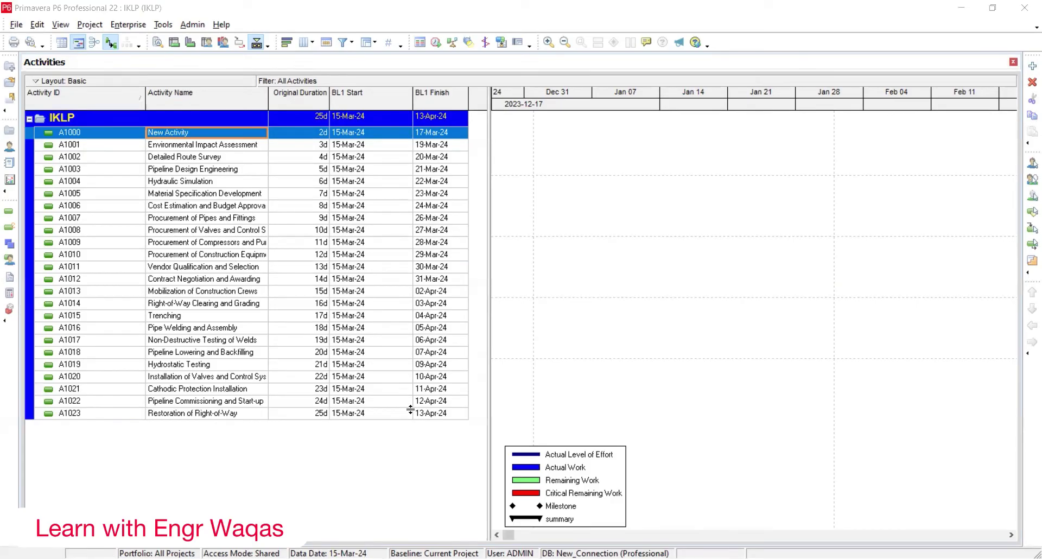
Step: Switch to ChatGPT and submit the prompt "Give me Project wbs for above given activities for project scheduling purposes"
key(alt+Tab)
text(G)
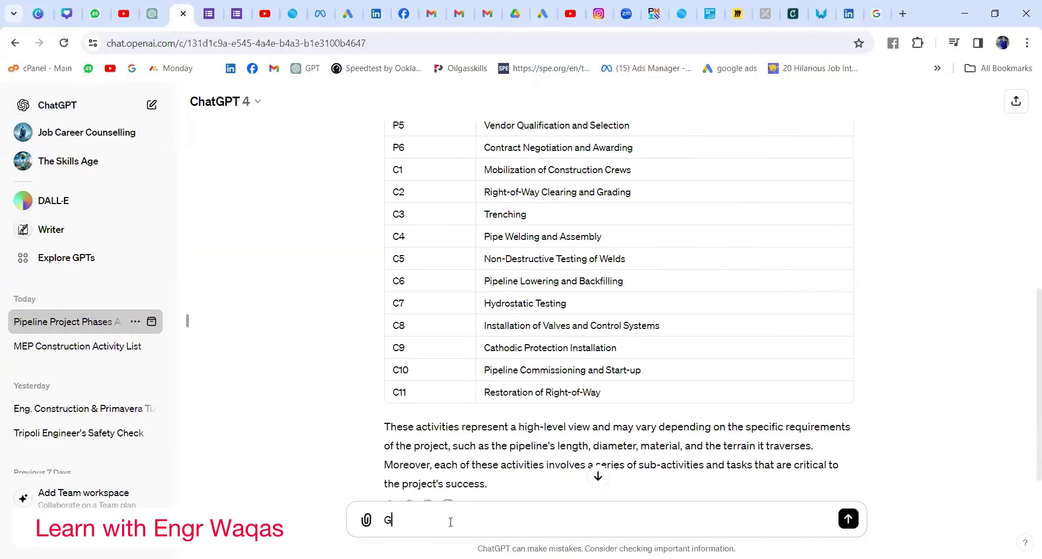
text(ive me Proj)
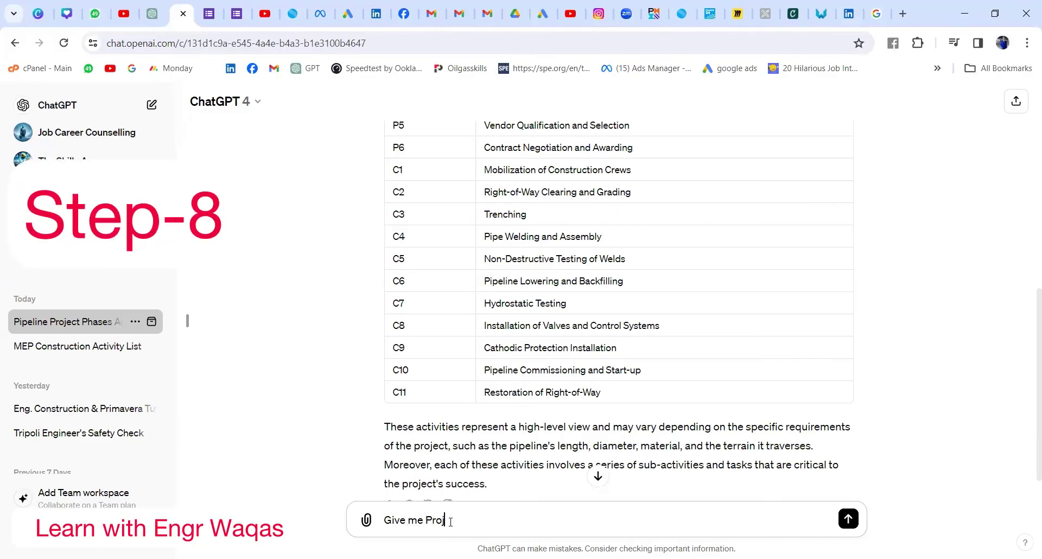
text(ect wbs )
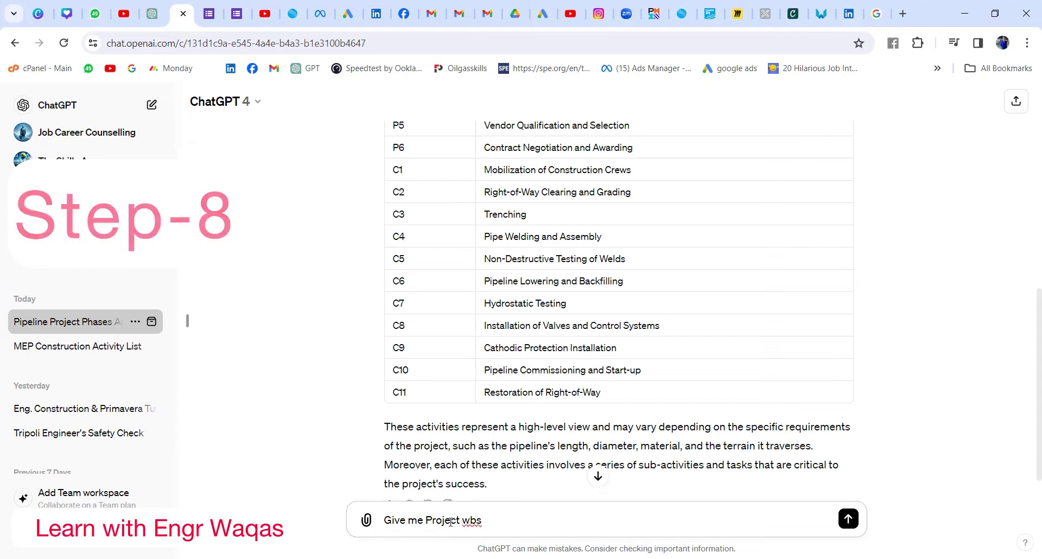
text(f)
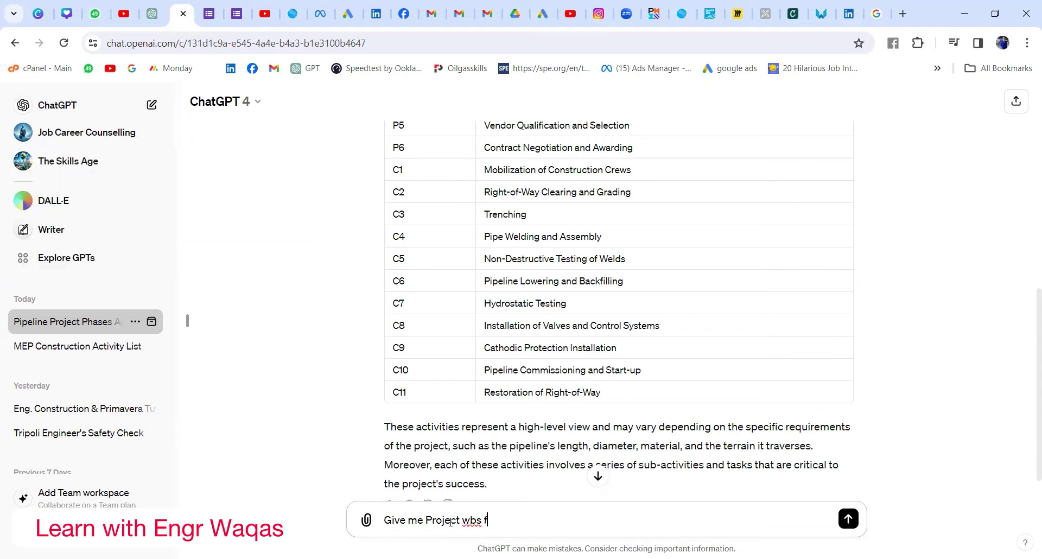
text(or above given activities )
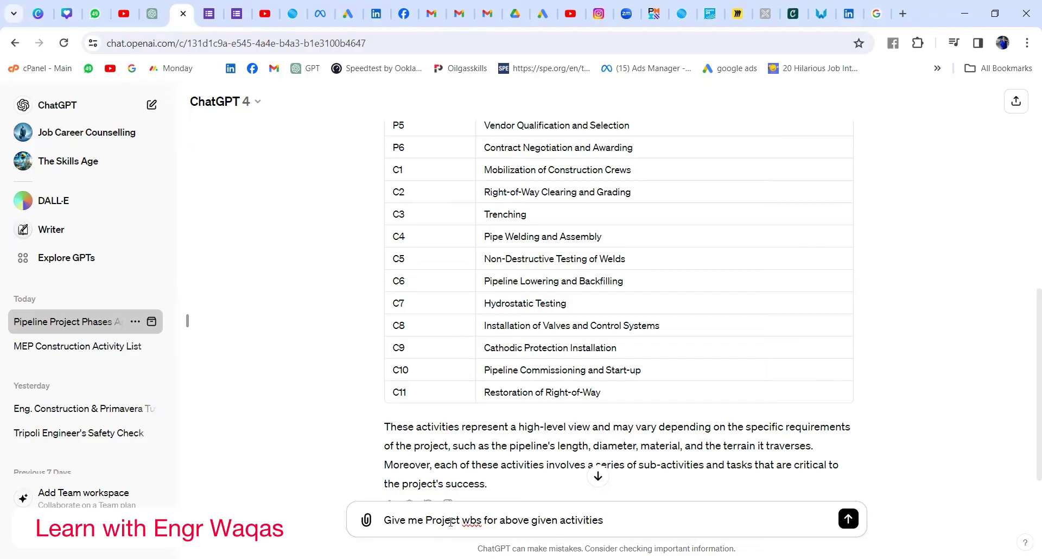
text(for project scheduling purp)
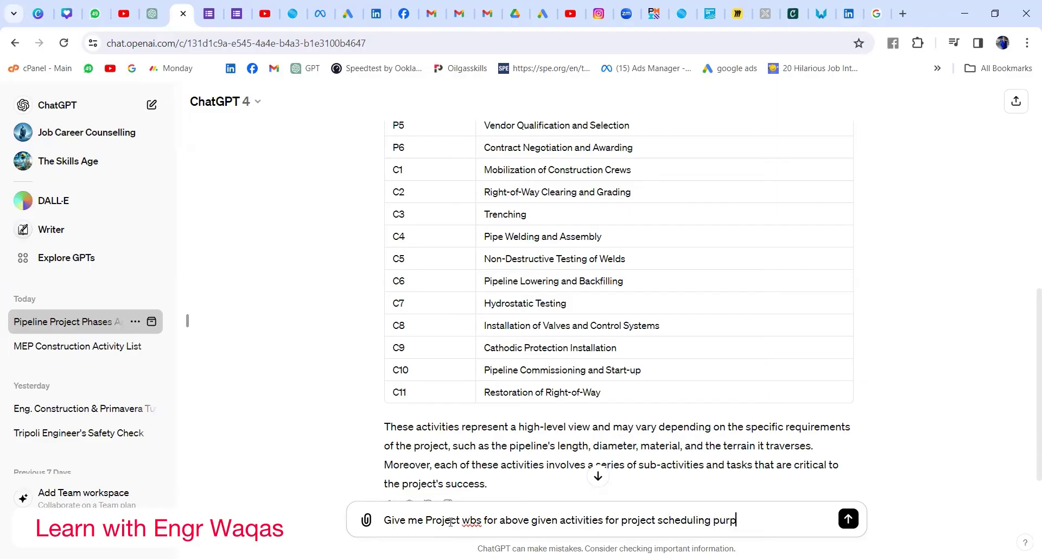
text(oses)
key(Return)
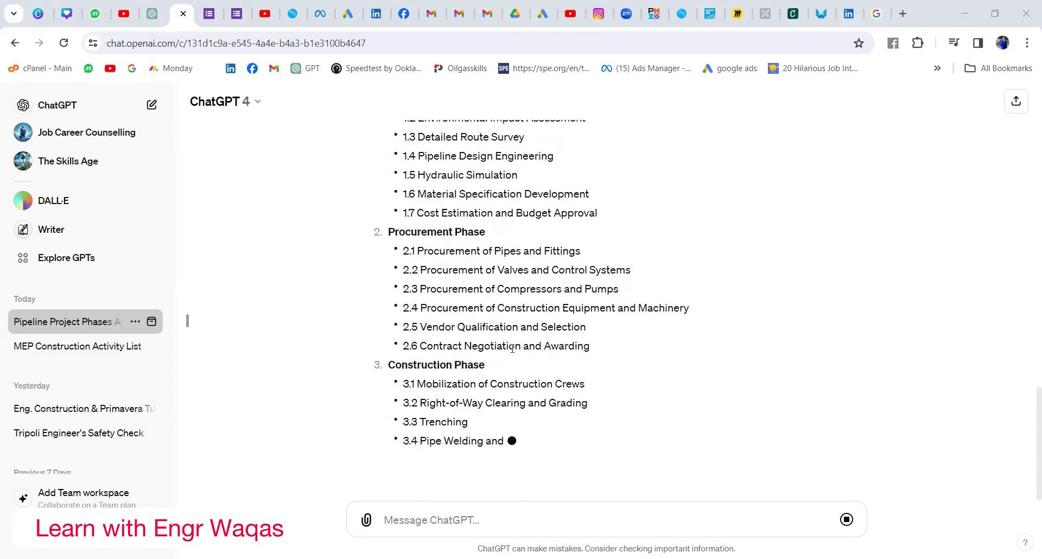
Step: Examine ChatGPT's WBS reply alongside the earlier activity table, highlighting each main phase heading
scroll(512, 348, up, 10)
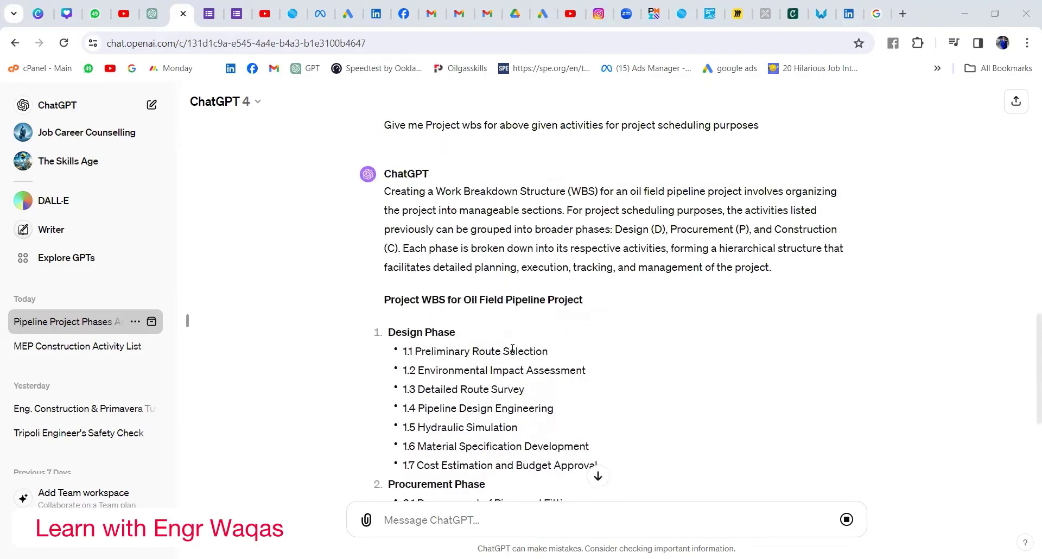
scroll(512, 347, up, 6)
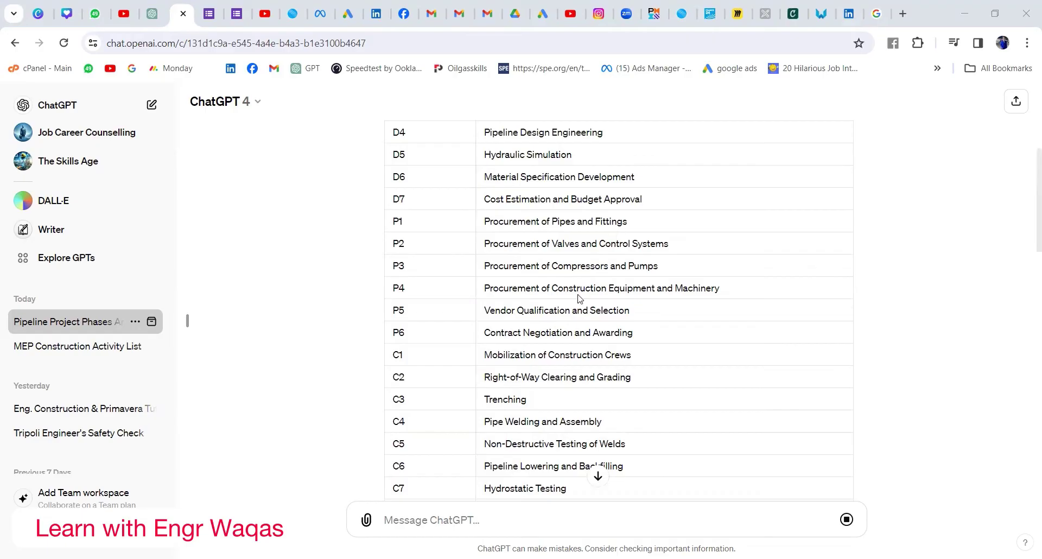
scroll(578, 296, down, 7)
scroll(579, 296, down, 14)
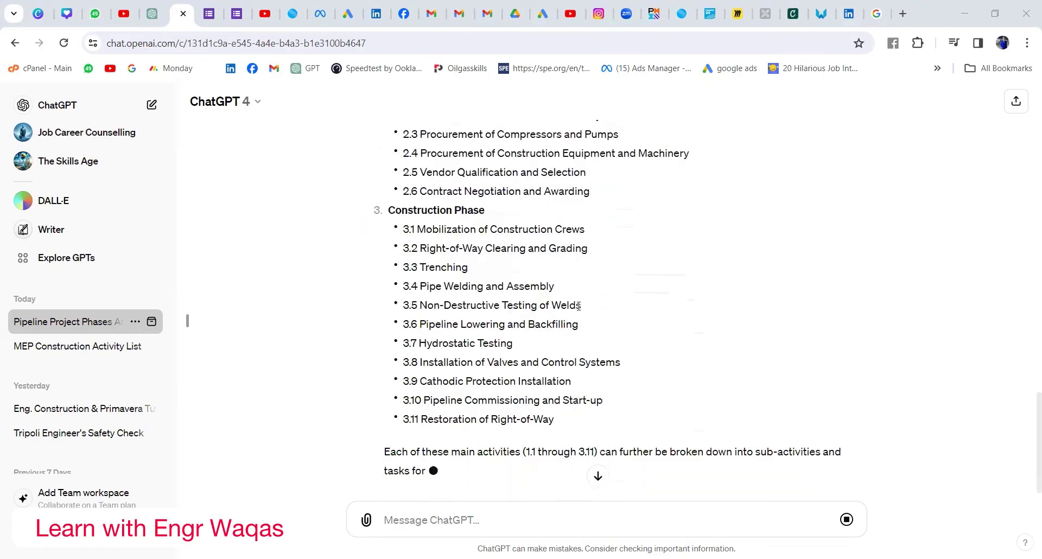
scroll(579, 304, up, 5)
scroll(579, 306, up, 1)
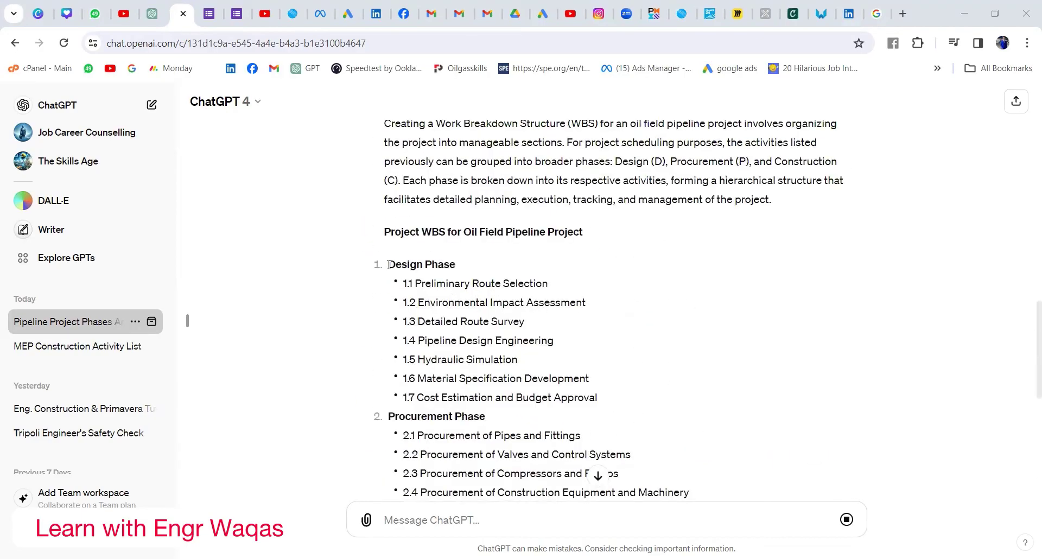
drag(388, 265, 468, 266)
scroll(394, 216, down, 3)
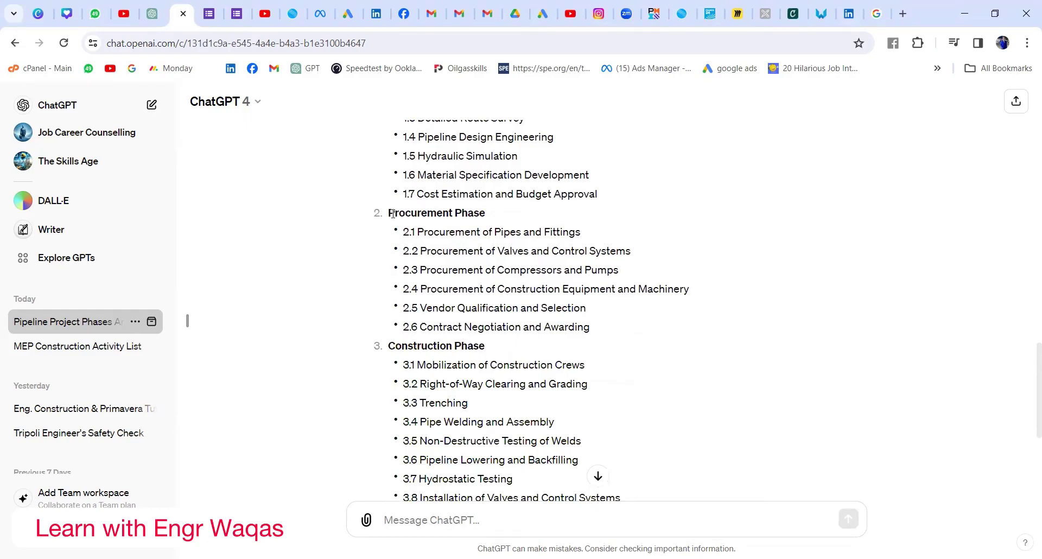
drag(389, 214, 497, 214)
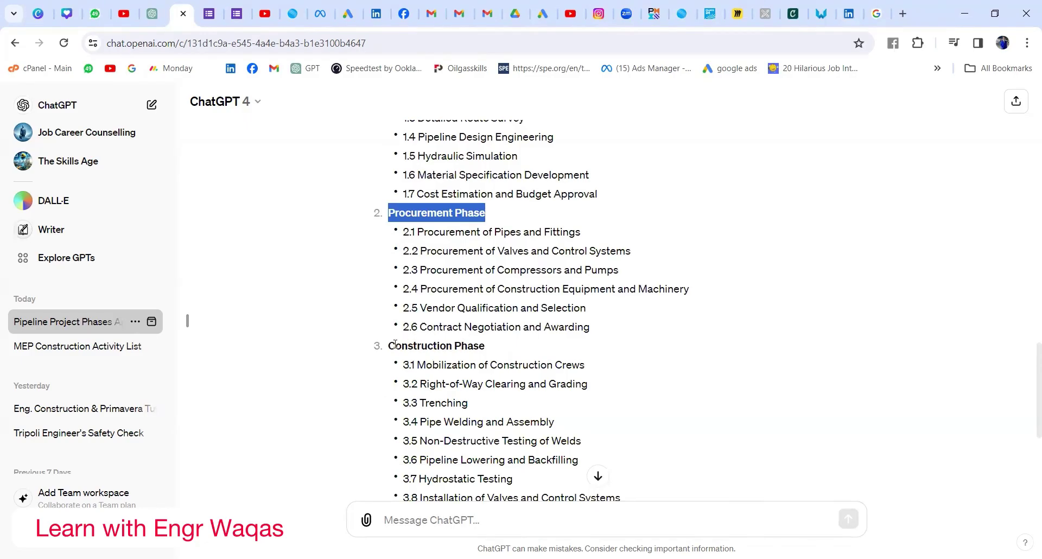
drag(389, 346, 494, 347)
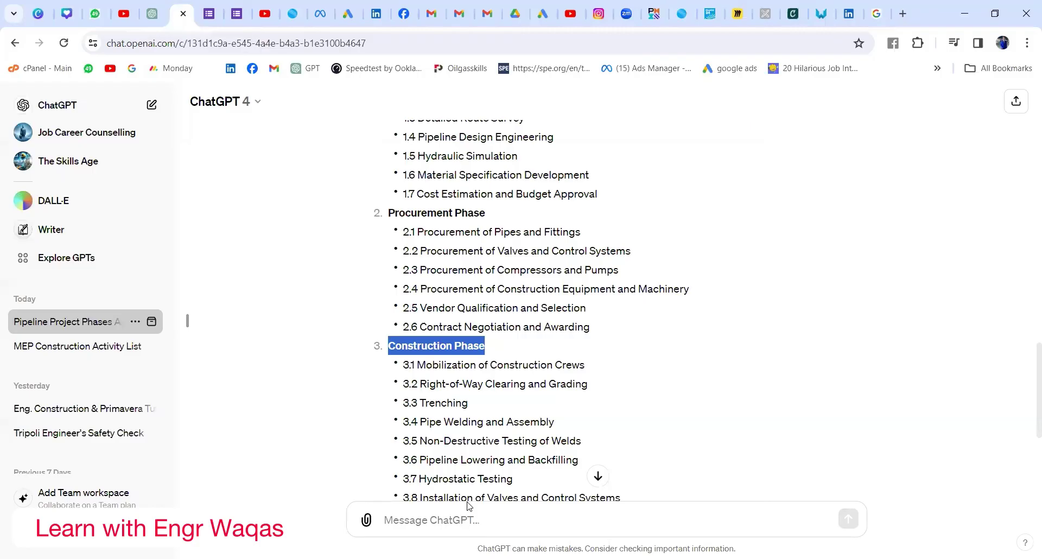
Step: Switch to Primavera P6 and renumber all the project's activity IDs with auto-numbering, using prefix IKLP, suffix 1000 and increment 10
key(alt+Tab)
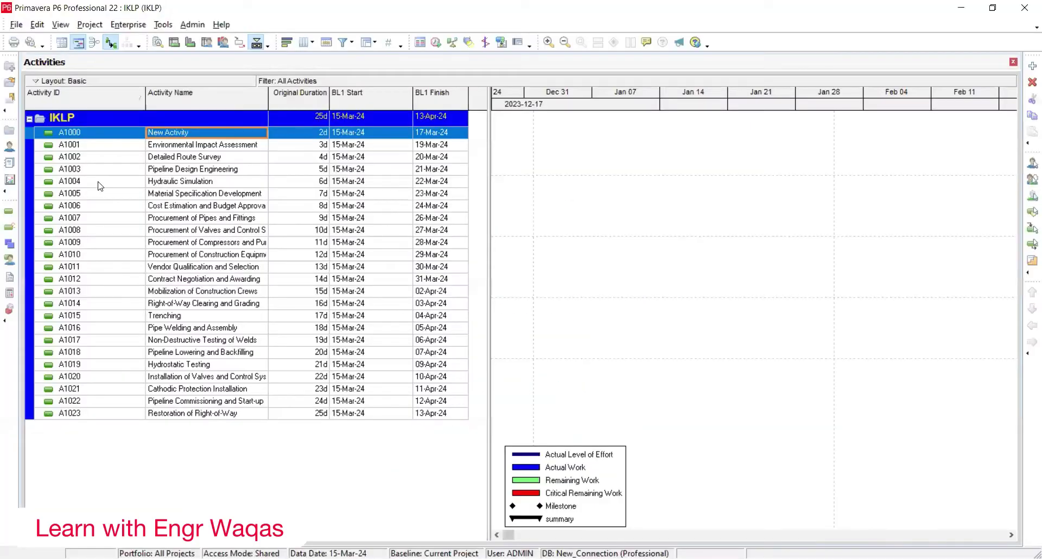
shift+click(137, 416)
shift+click(137, 416)
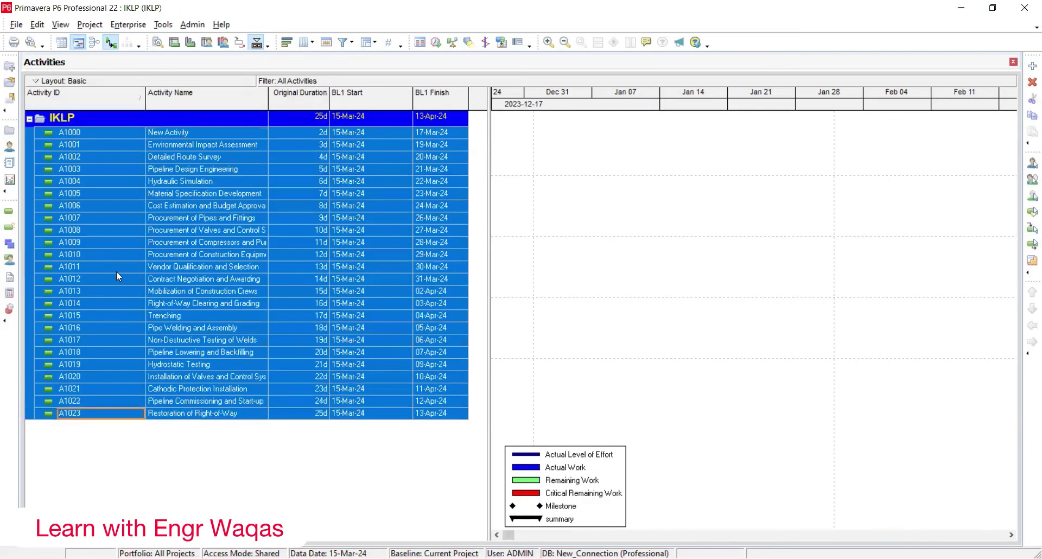
right_click(89, 230)
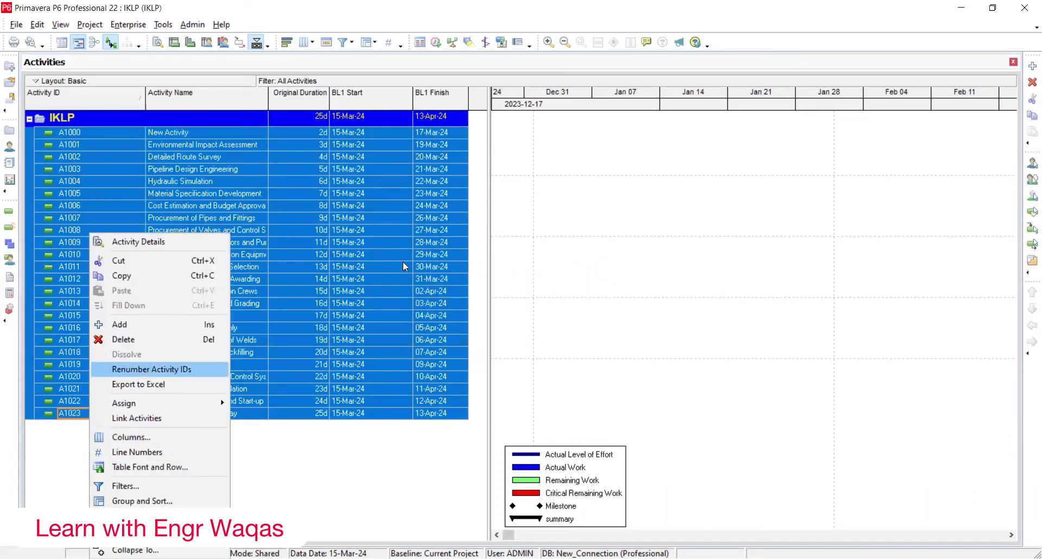
key(Return)
click(348, 201)
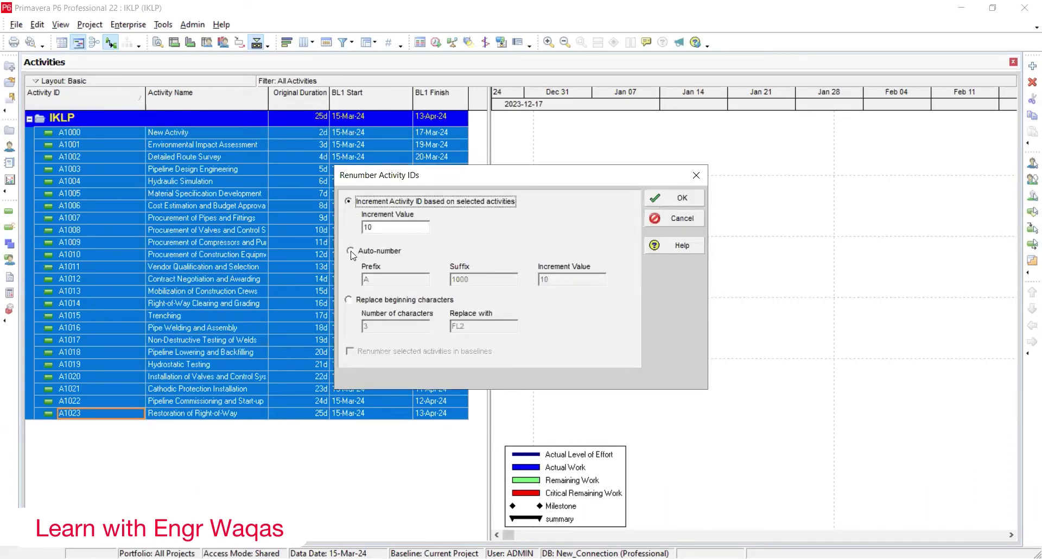
click(378, 251)
double_click(375, 279)
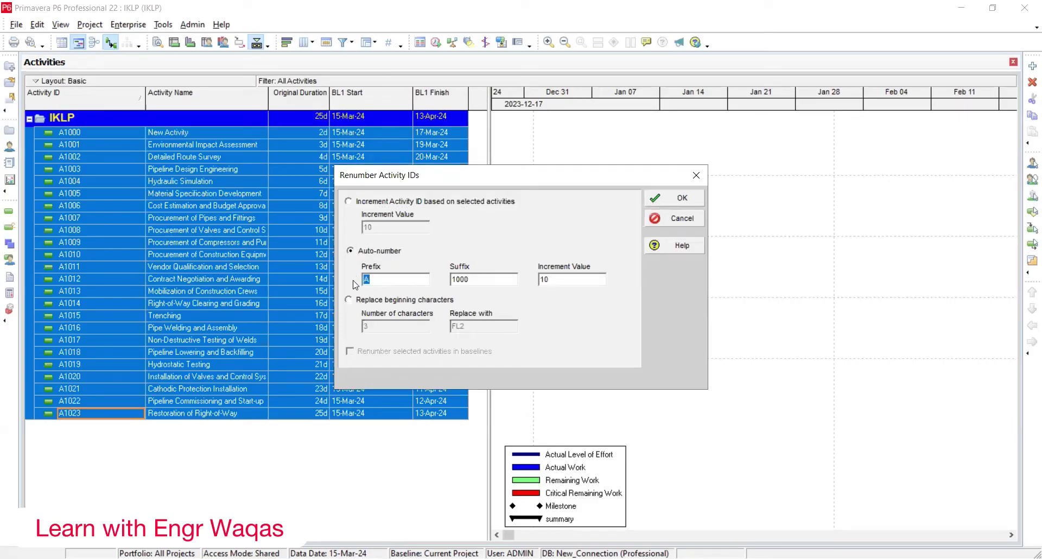
text(IKLP)
click(680, 200)
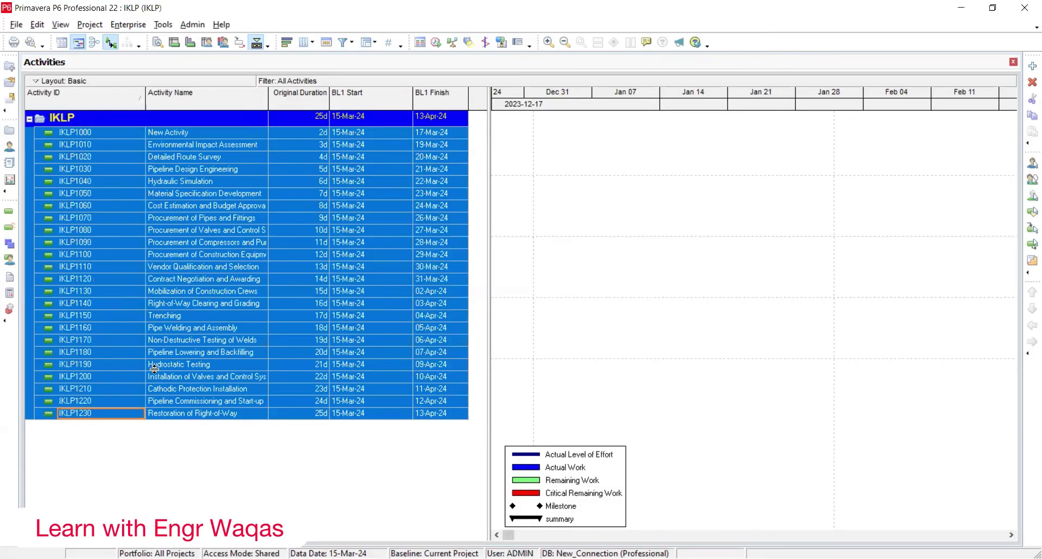
click(133, 454)
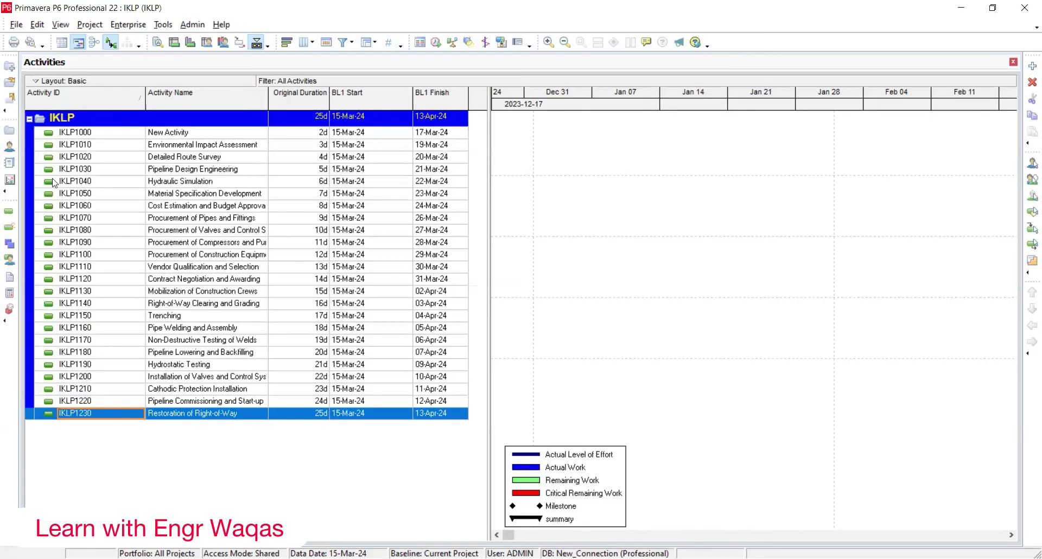
Step: Open the project's WBS view and add a WBS element named Design Phase under IKLP, consulting the ChatGPT reply
click(89, 25)
click(135, 92)
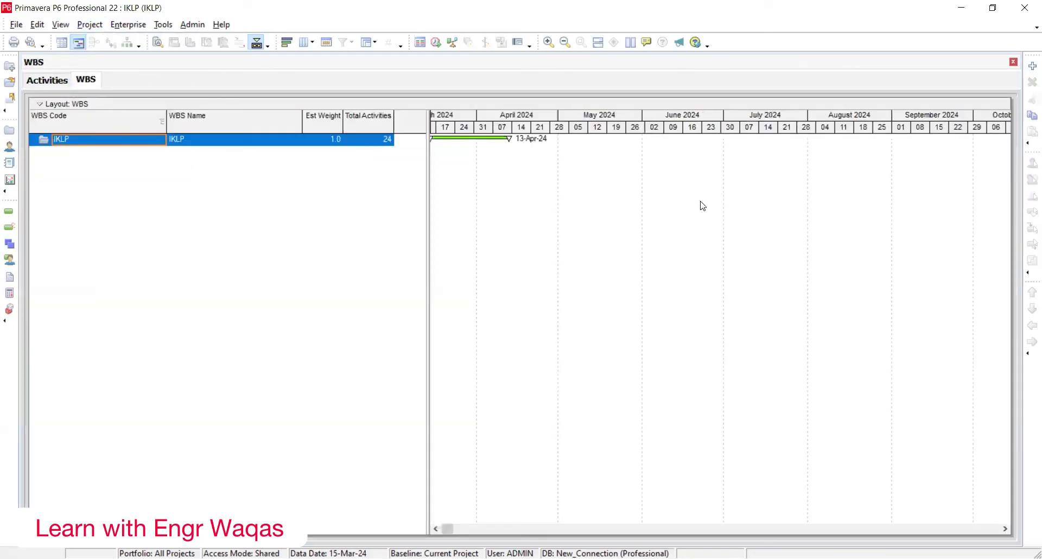
key(Insert)
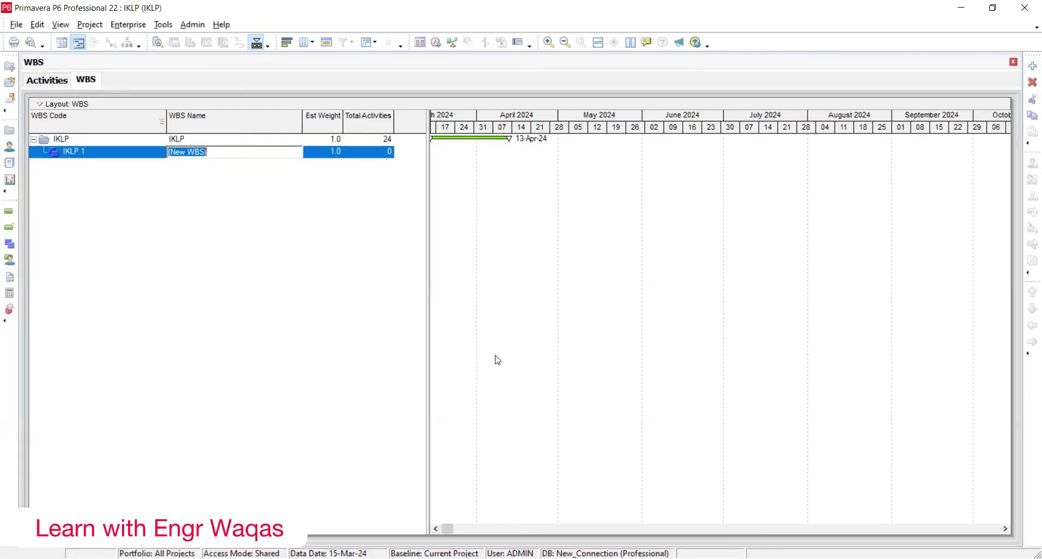
key(alt+Tab)
drag(456, 333, 386, 335)
Step: Add a second WBS element, outdent it to the same level as Design Phase and name it Procurement Phase
click(1027, 69)
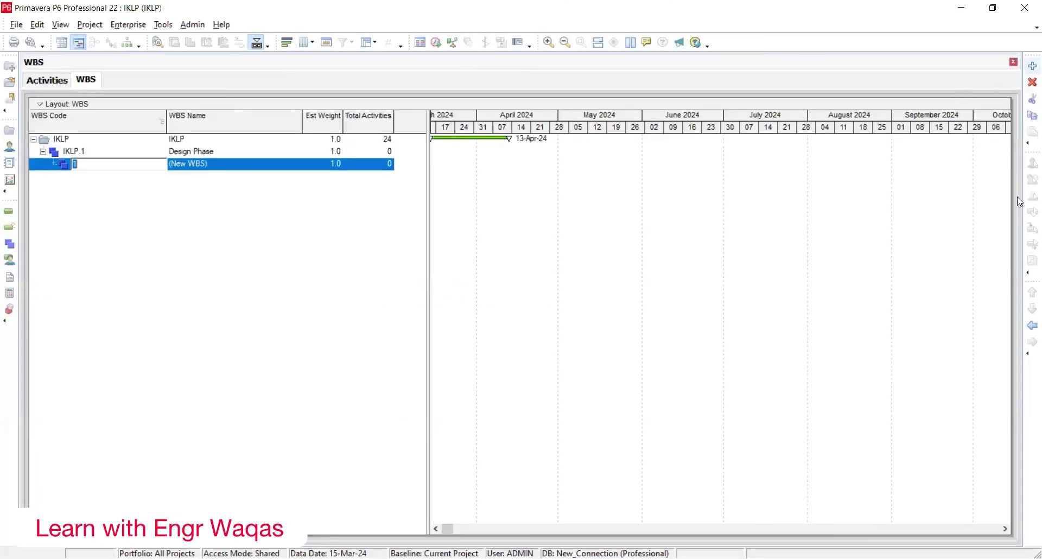
click(1031, 327)
click(230, 164)
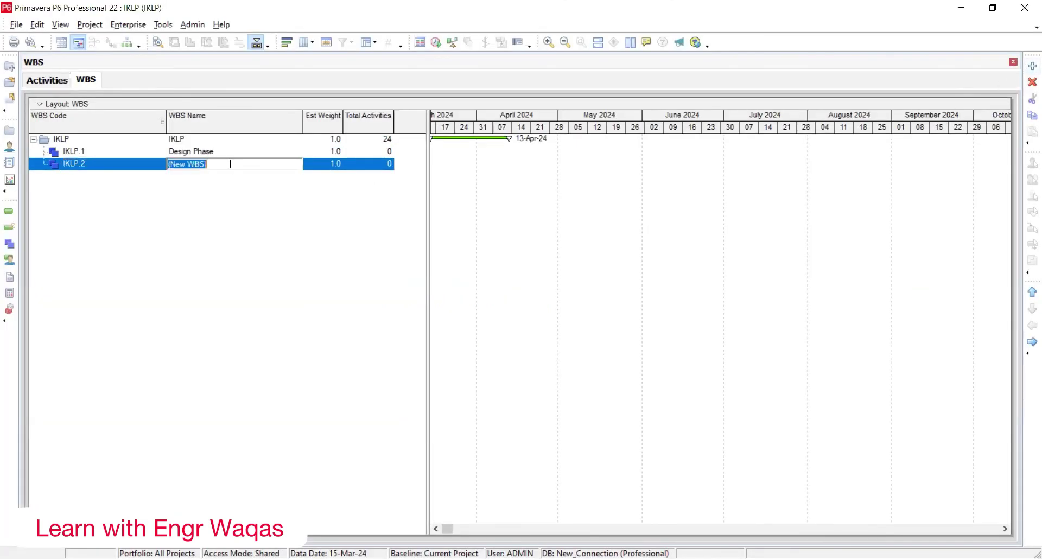
text(Procurement Phase)
key(Return)
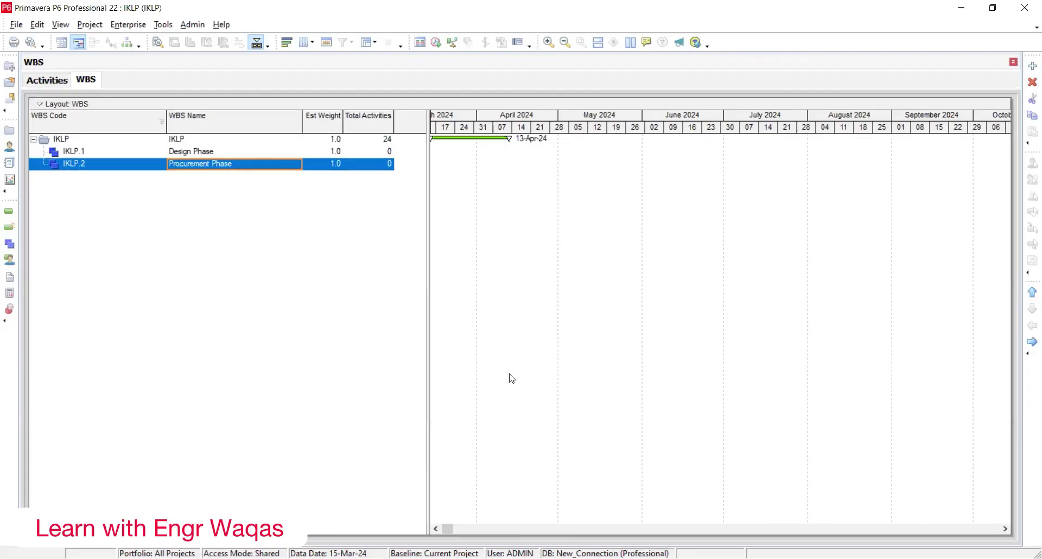
Step: Check the third phase in the ChatGPT reply, return to Primavera P6 and add a WBS element named Construction Phase below Procurement Phase
key(alt+Tab)
scroll(482, 478, down, 2)
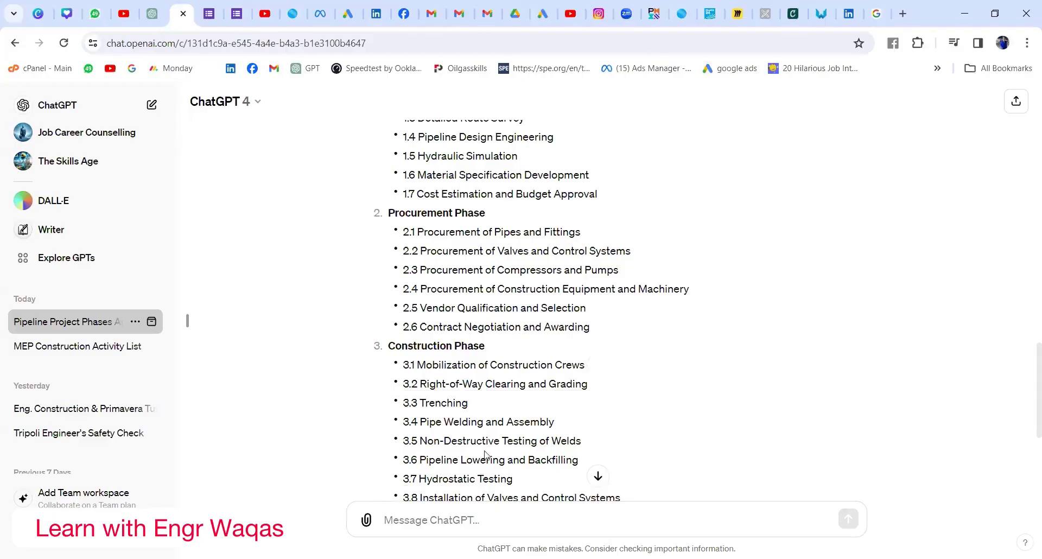
key(alt+Tab)
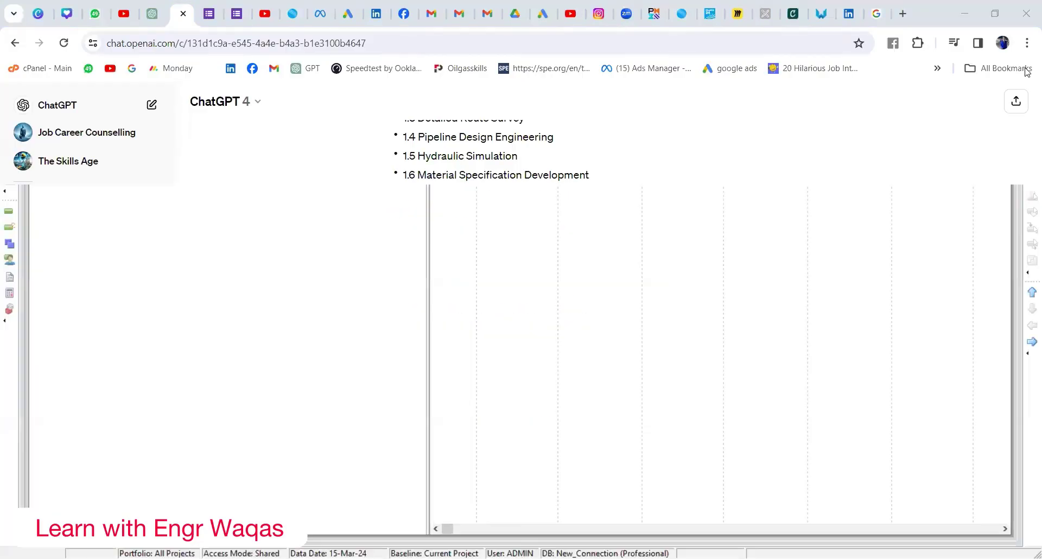
key(Insert)
click(256, 179)
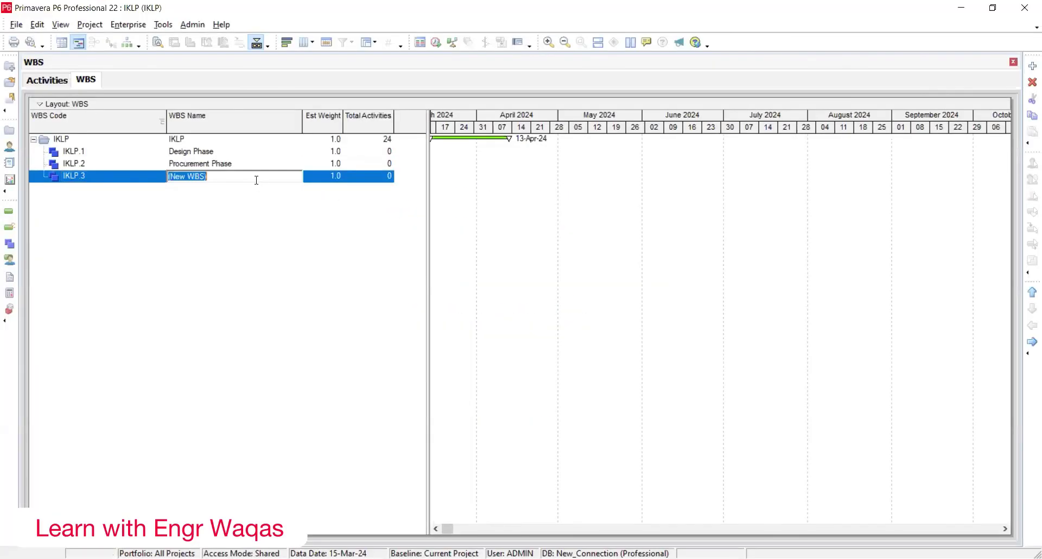
text(Construction Phase)
key(Return)
click(193, 154)
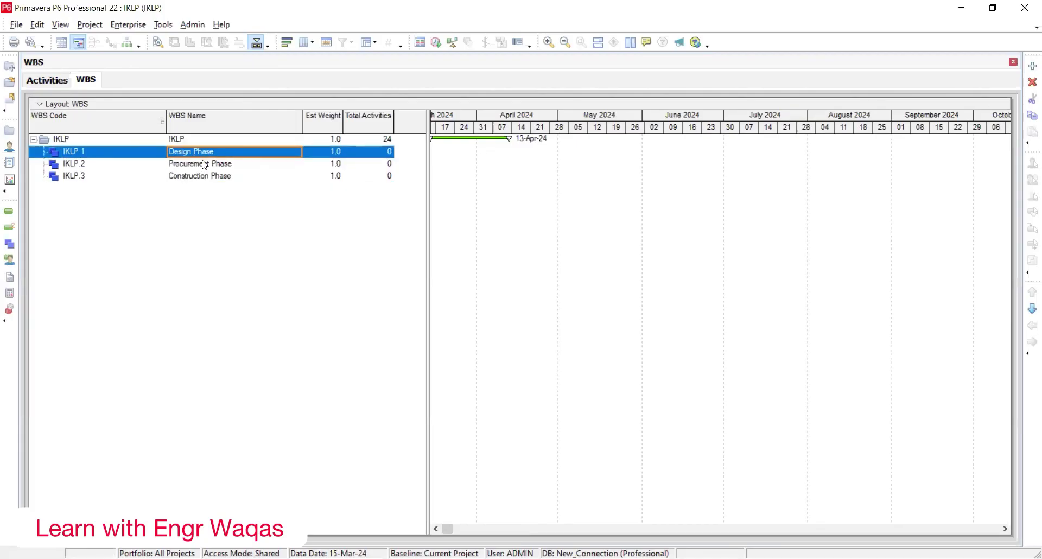
Step: Return to the Activities view and refresh the project data to update the WBS bands
click(49, 84)
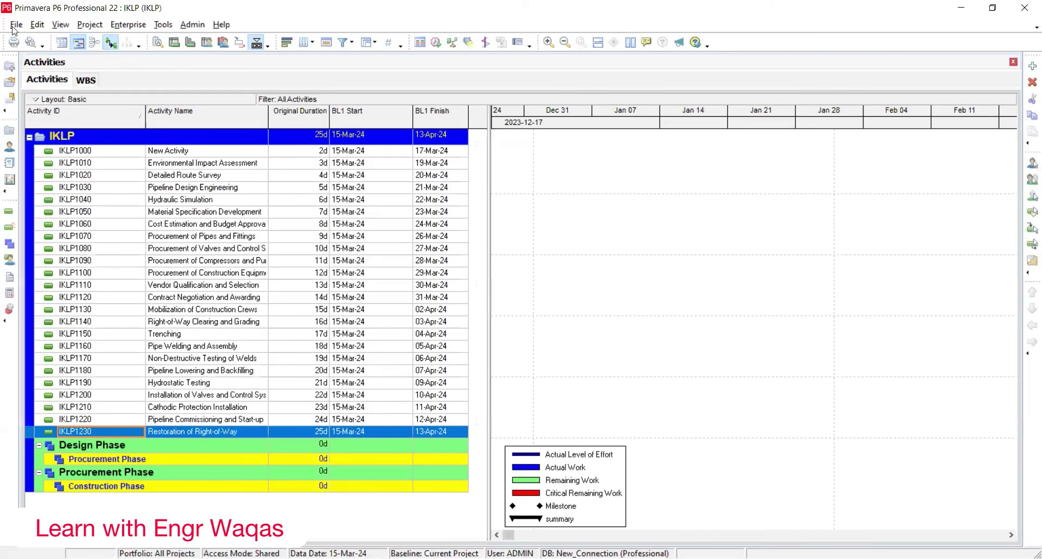
click(16, 25)
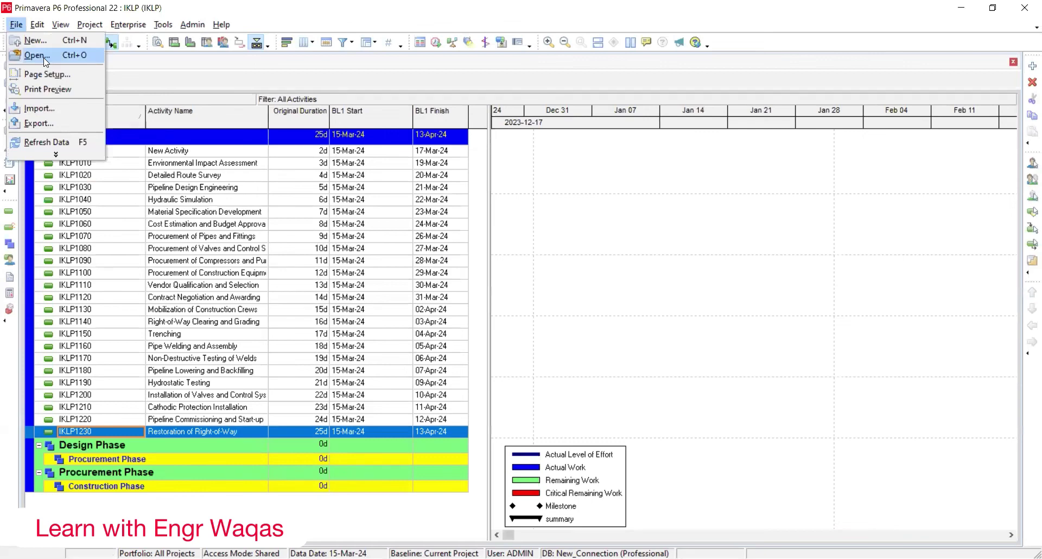
click(46, 142)
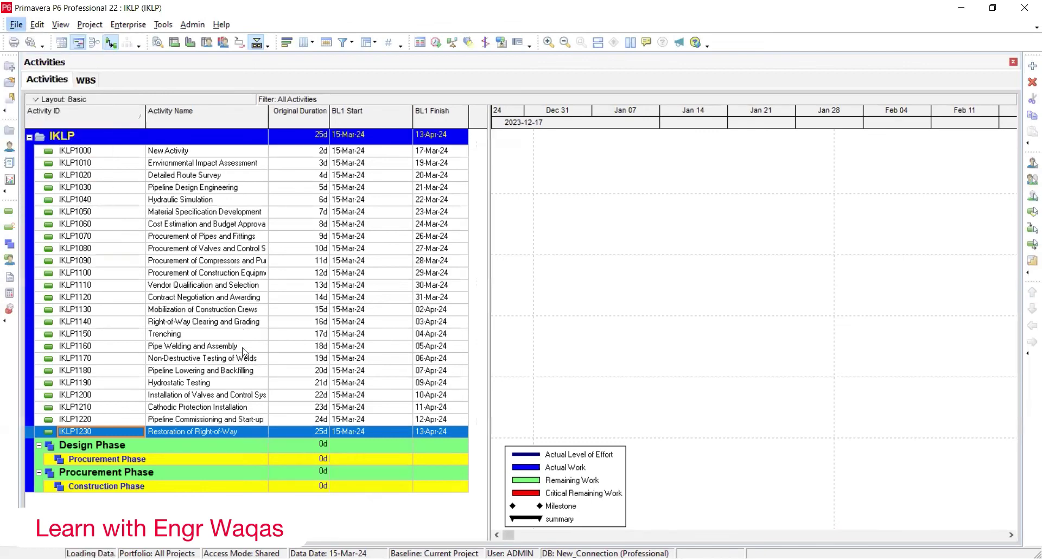
Step: Move the six activities from Environmental Impact Assessment through Cost Estimation and Budget Approval into the Design Phase WBS
click(182, 164)
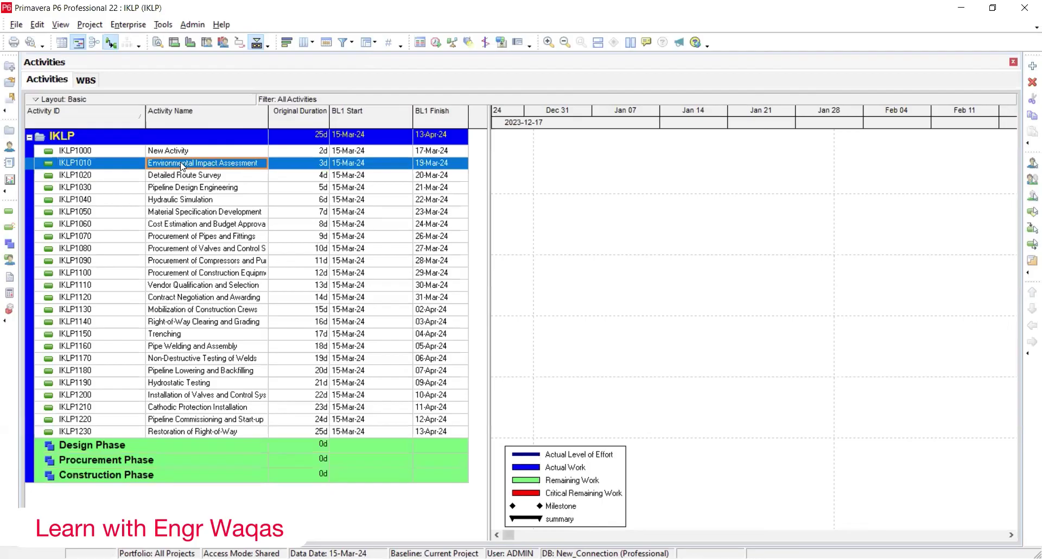
shift+click(190, 225)
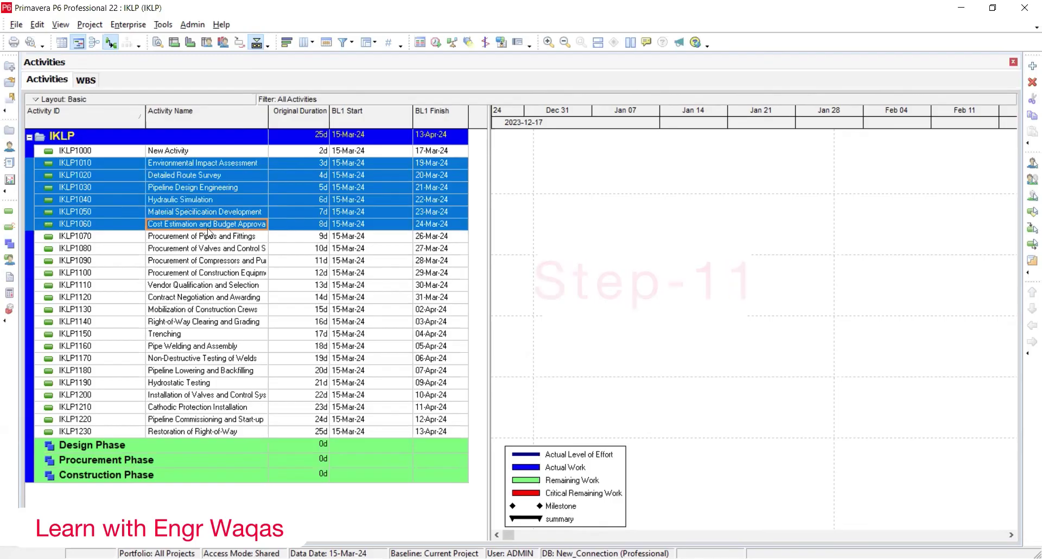
key(ctrl+x)
click(114, 444)
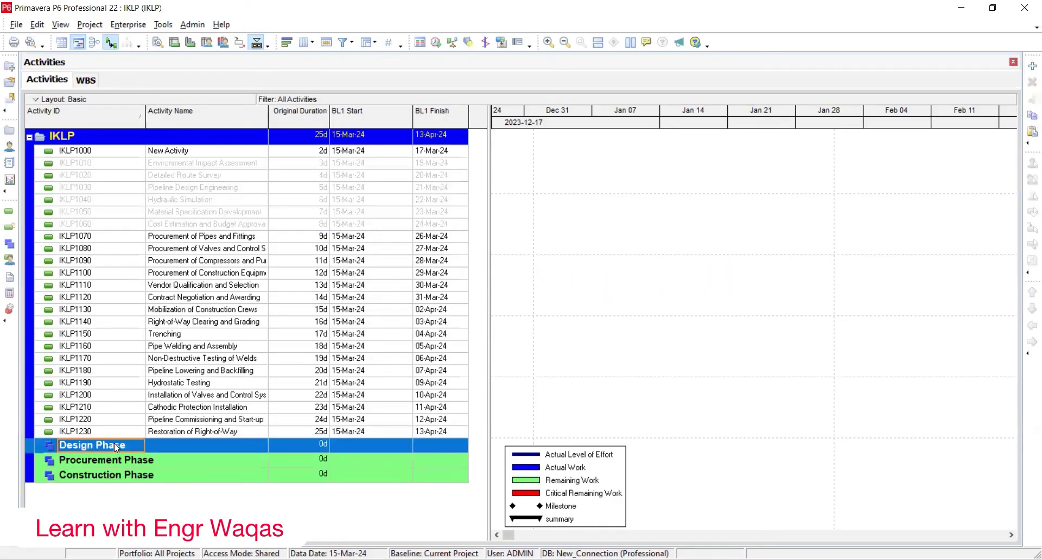
key(ctrl+v)
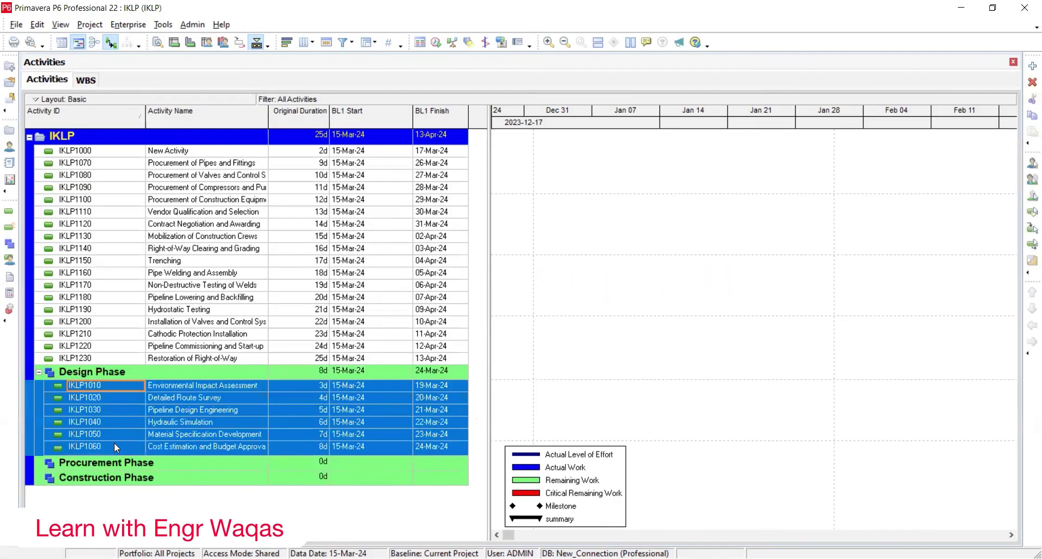
Step: Move the six activities from Procurement of Pipes and Fittings through Contract Negotiation and Awarding into the Procurement Phase WBS
click(193, 164)
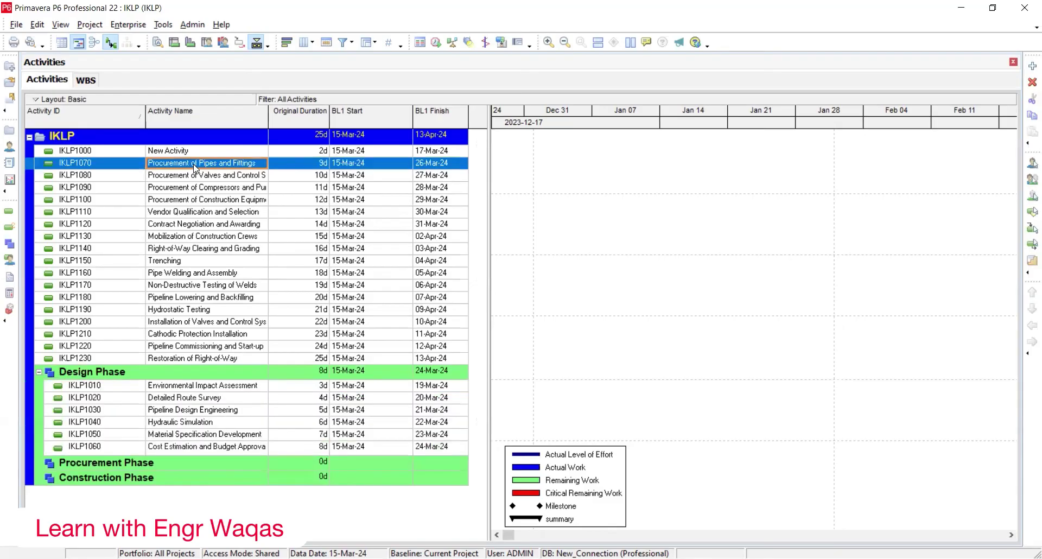
shift+click(193, 199)
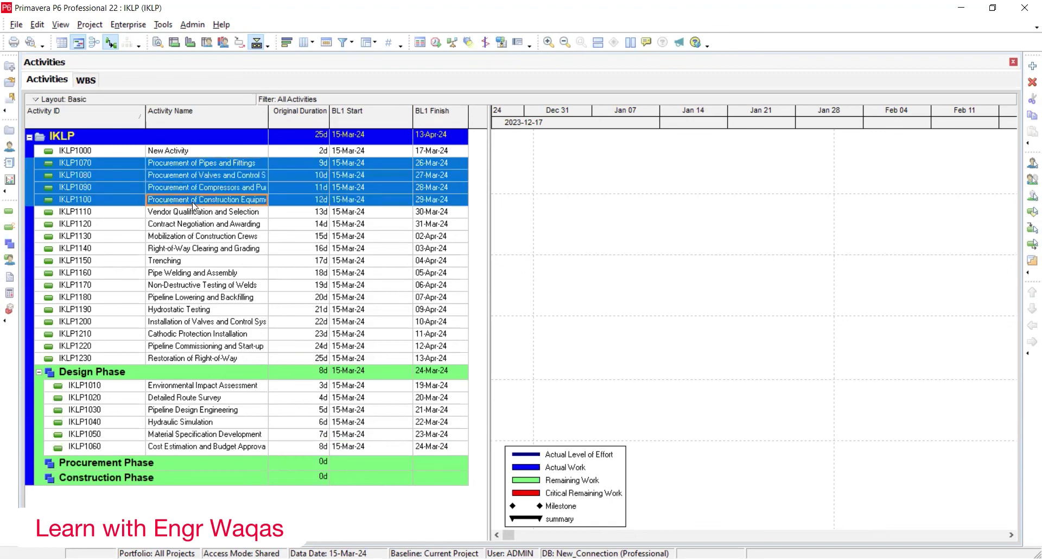
shift+click(194, 214)
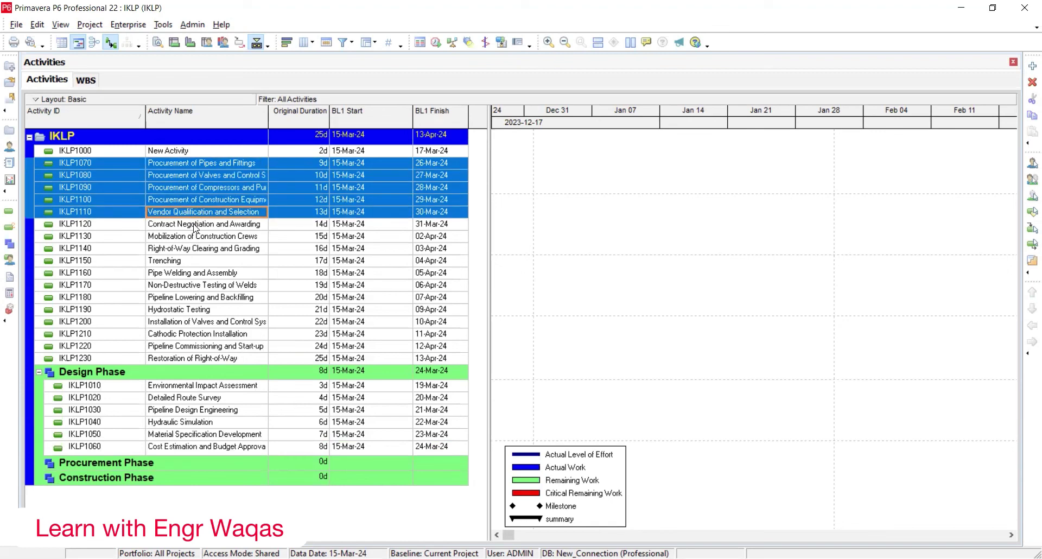
shift+click(194, 225)
key(ctrl+c)
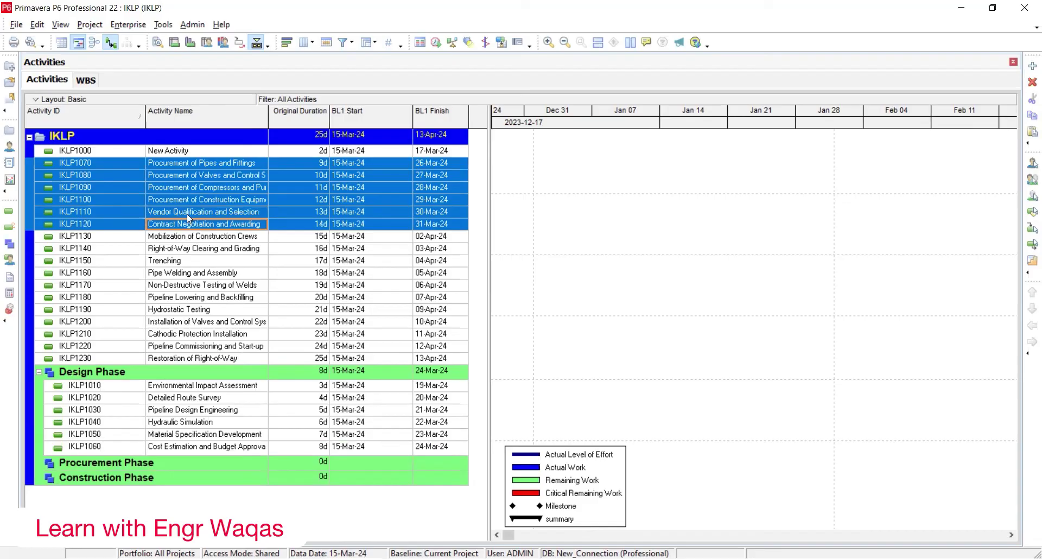
right_click(188, 213)
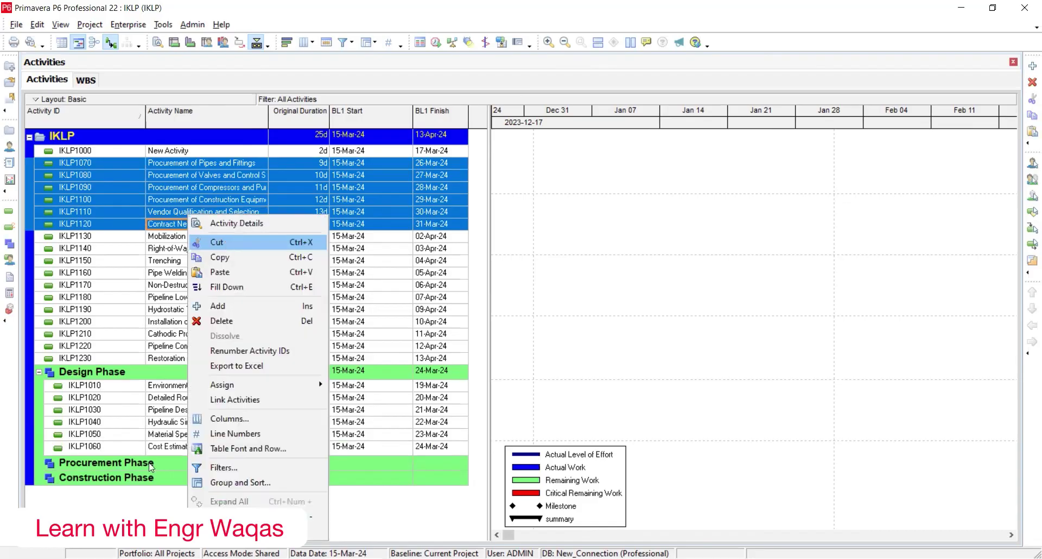
click(224, 241)
click(152, 464)
key(ctrl+v)
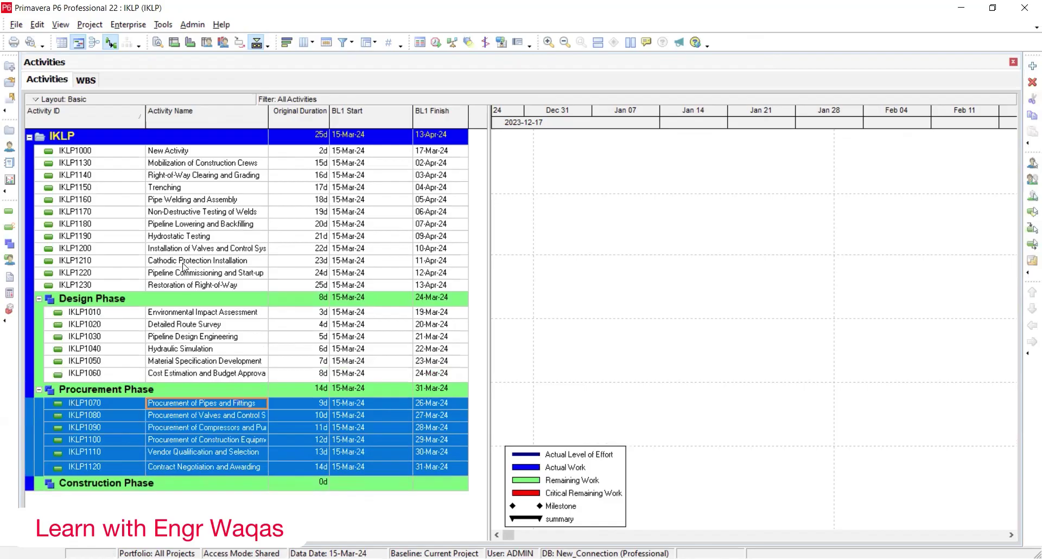
Step: Move the remaining activities from Mobilization of Construction Crews through Restoration of Right-of-Way into the Construction Phase WBS
click(183, 165)
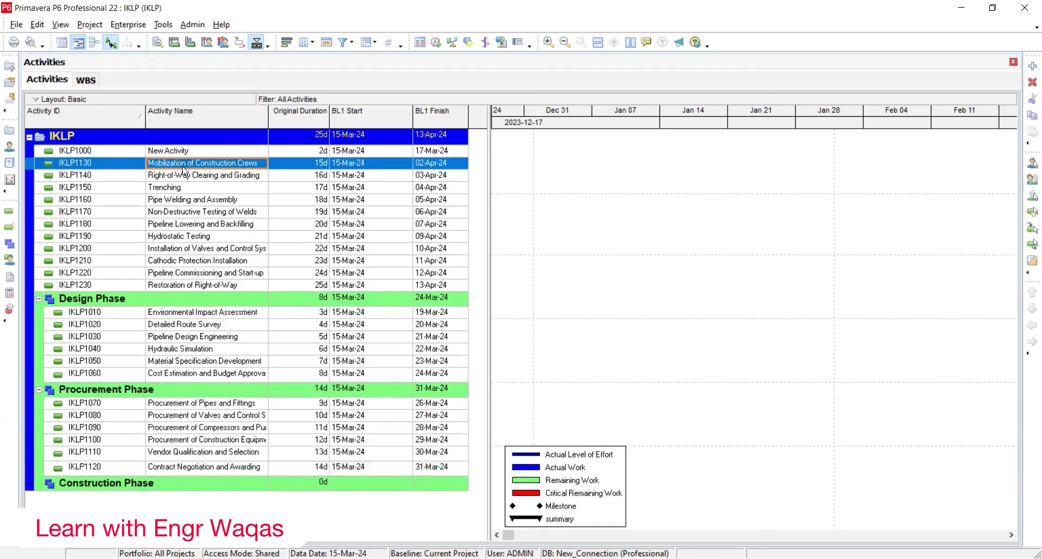
shift+click(190, 286)
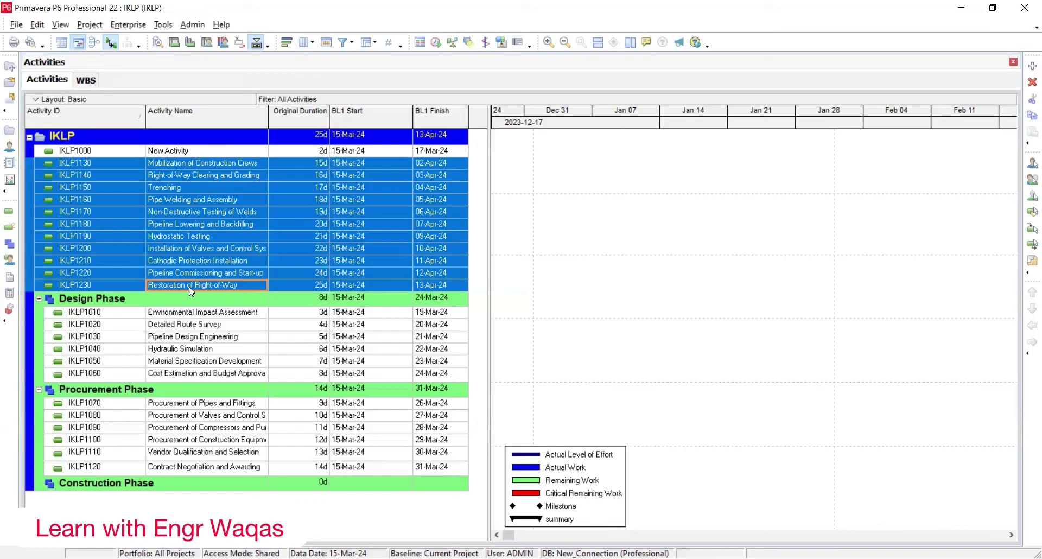
right_click(187, 223)
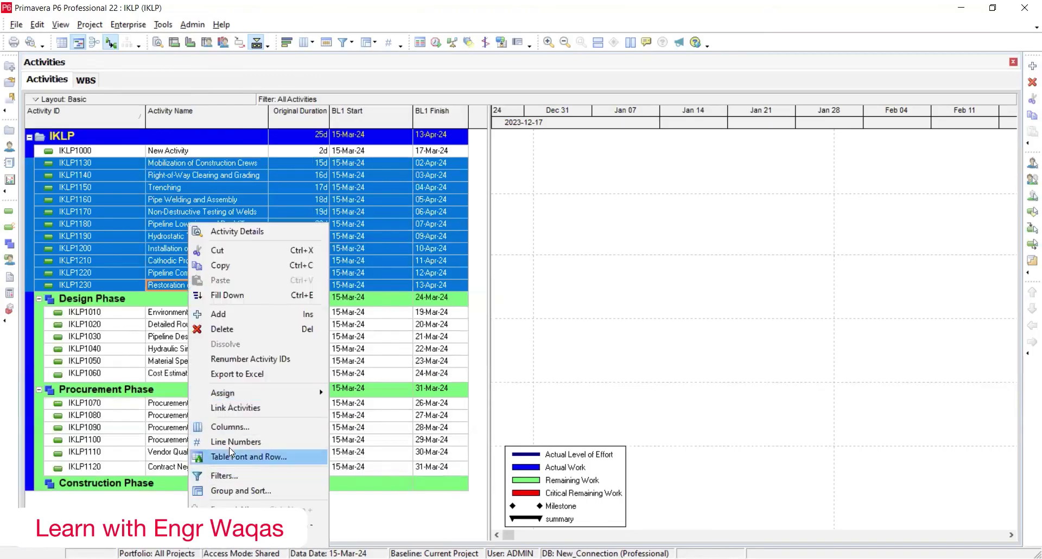
click(220, 250)
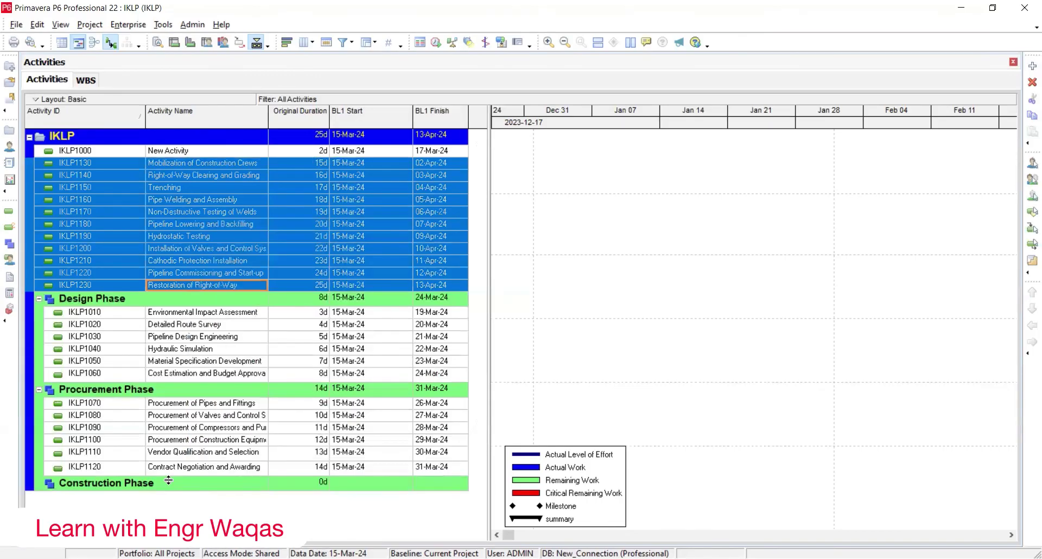
click(169, 482)
key(ctrl+v)
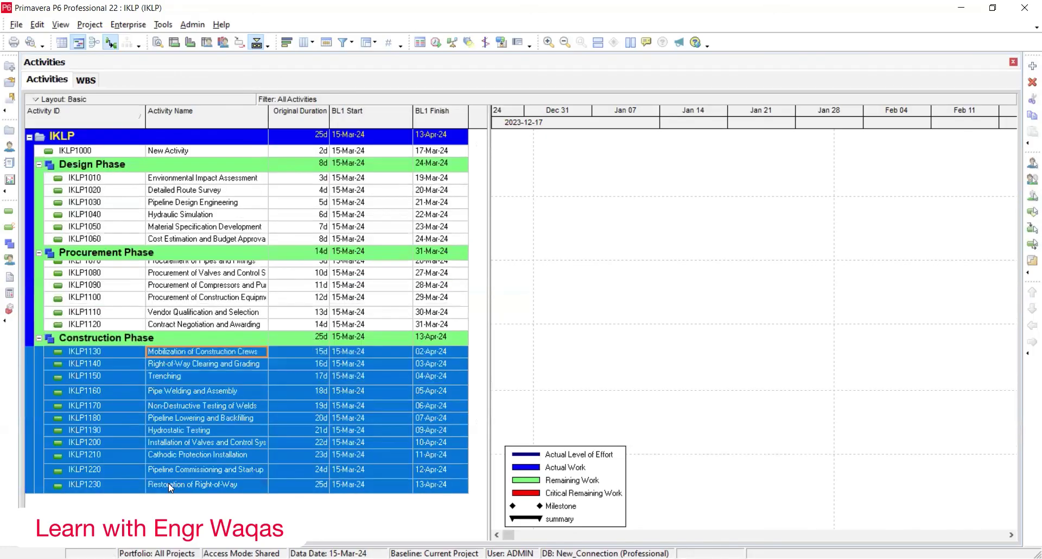
Step: Rename the New Activity entry directly under IKLP as Project Start Milestone
click(199, 154)
click(199, 154)
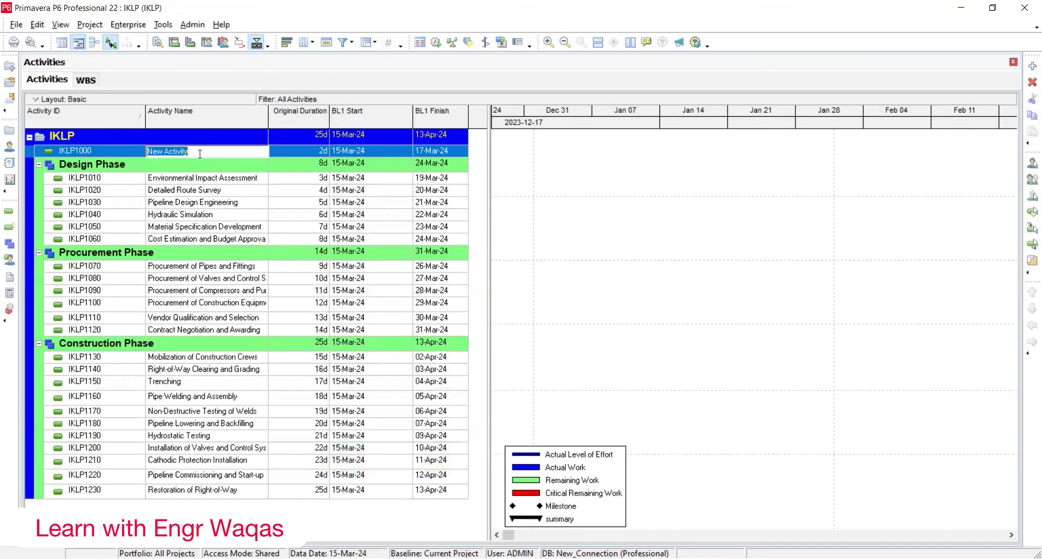
text(Project Start Milestone)
key(Return)
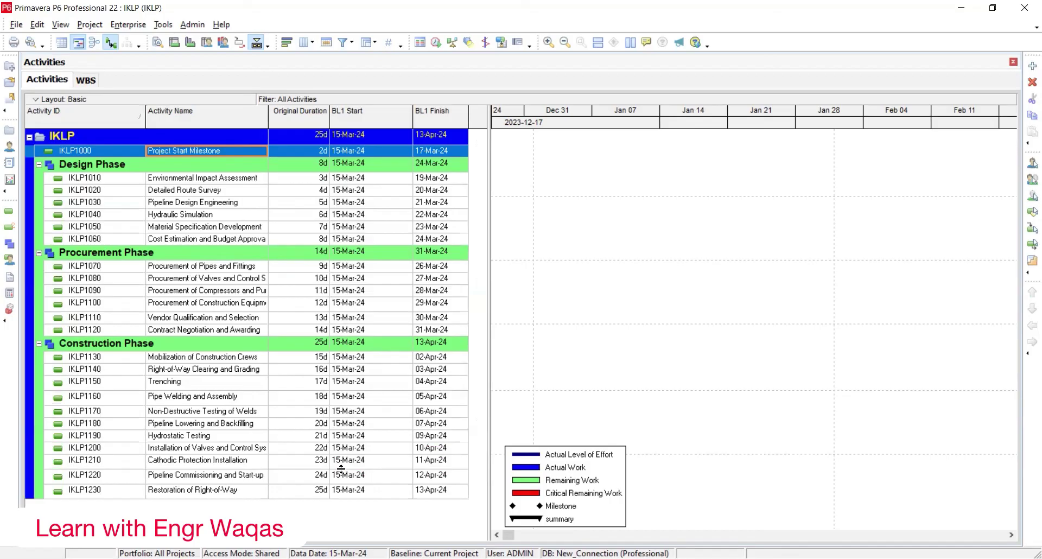
Step: Apply the Gantt chart timescale with its start at PS and a Week/Financial Period date interval, bringing the activity bars into view
right_click(604, 362)
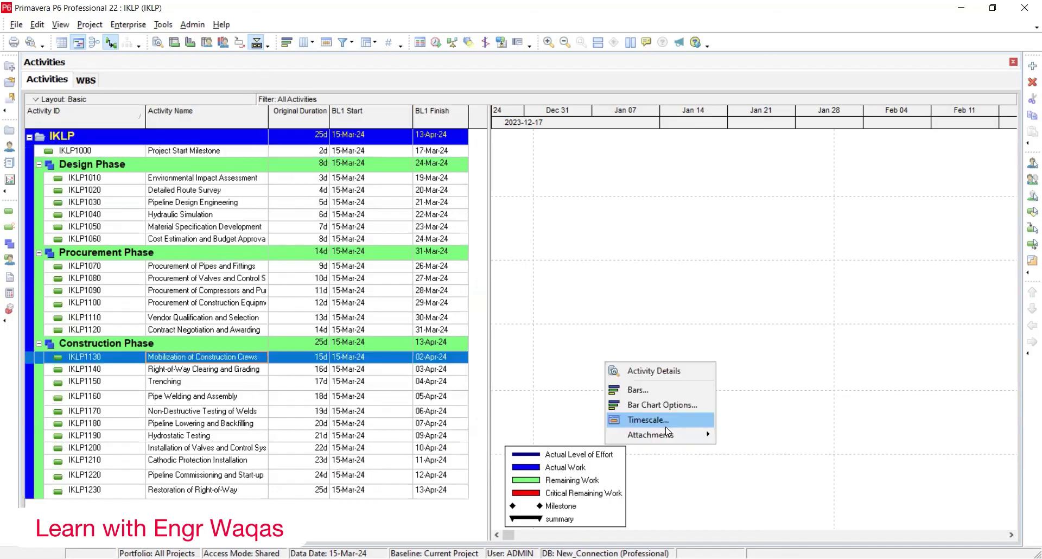
click(665, 425)
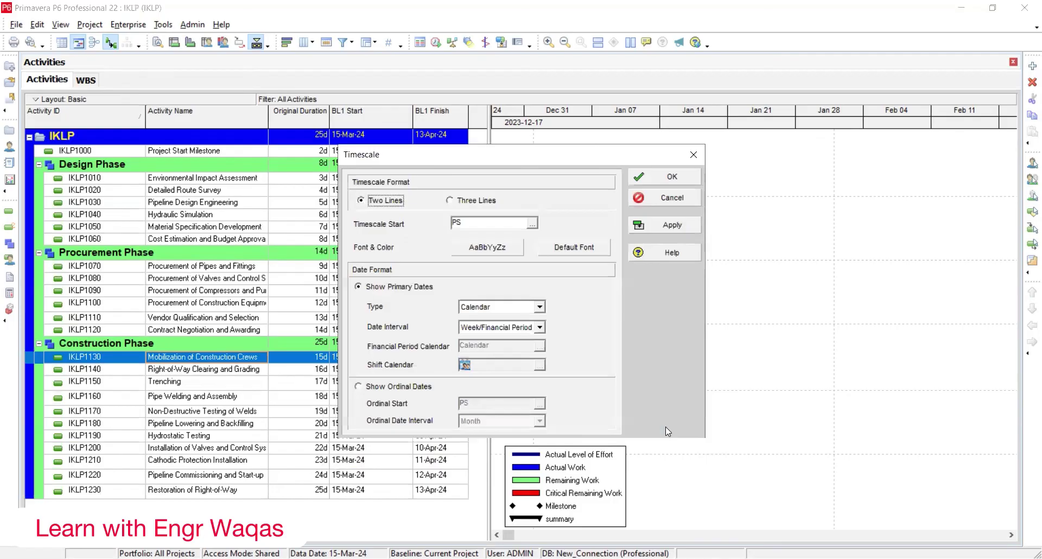
click(664, 225)
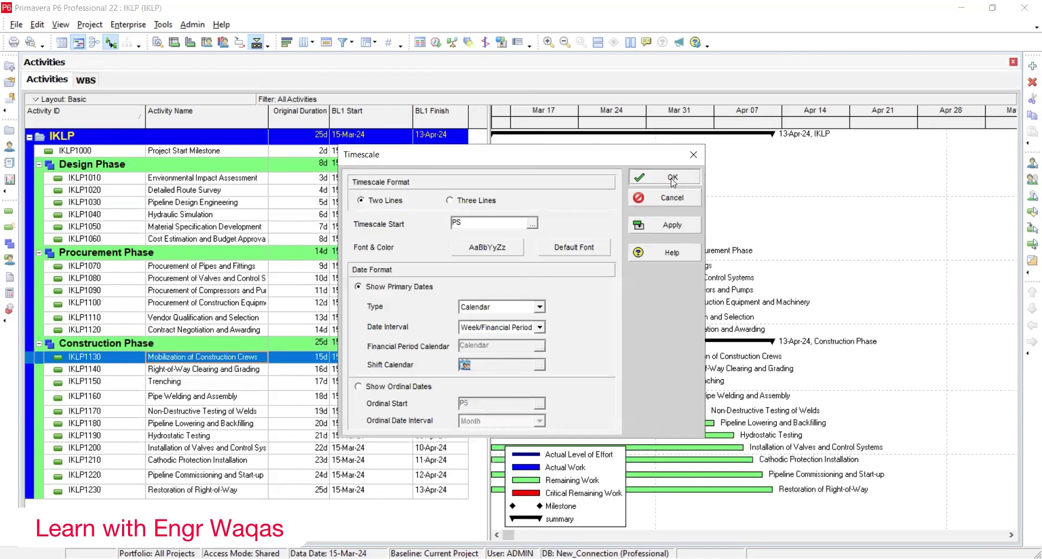
click(665, 176)
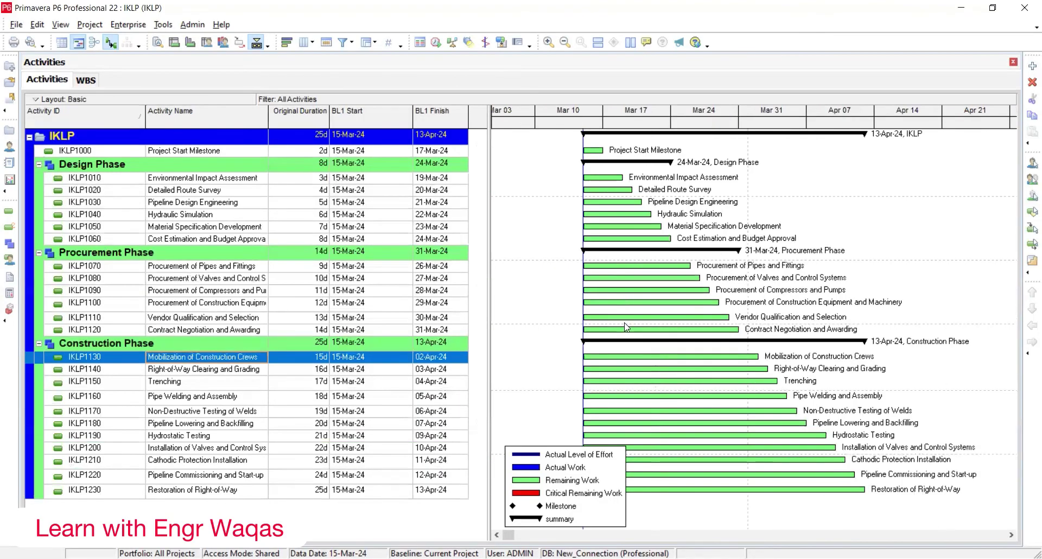